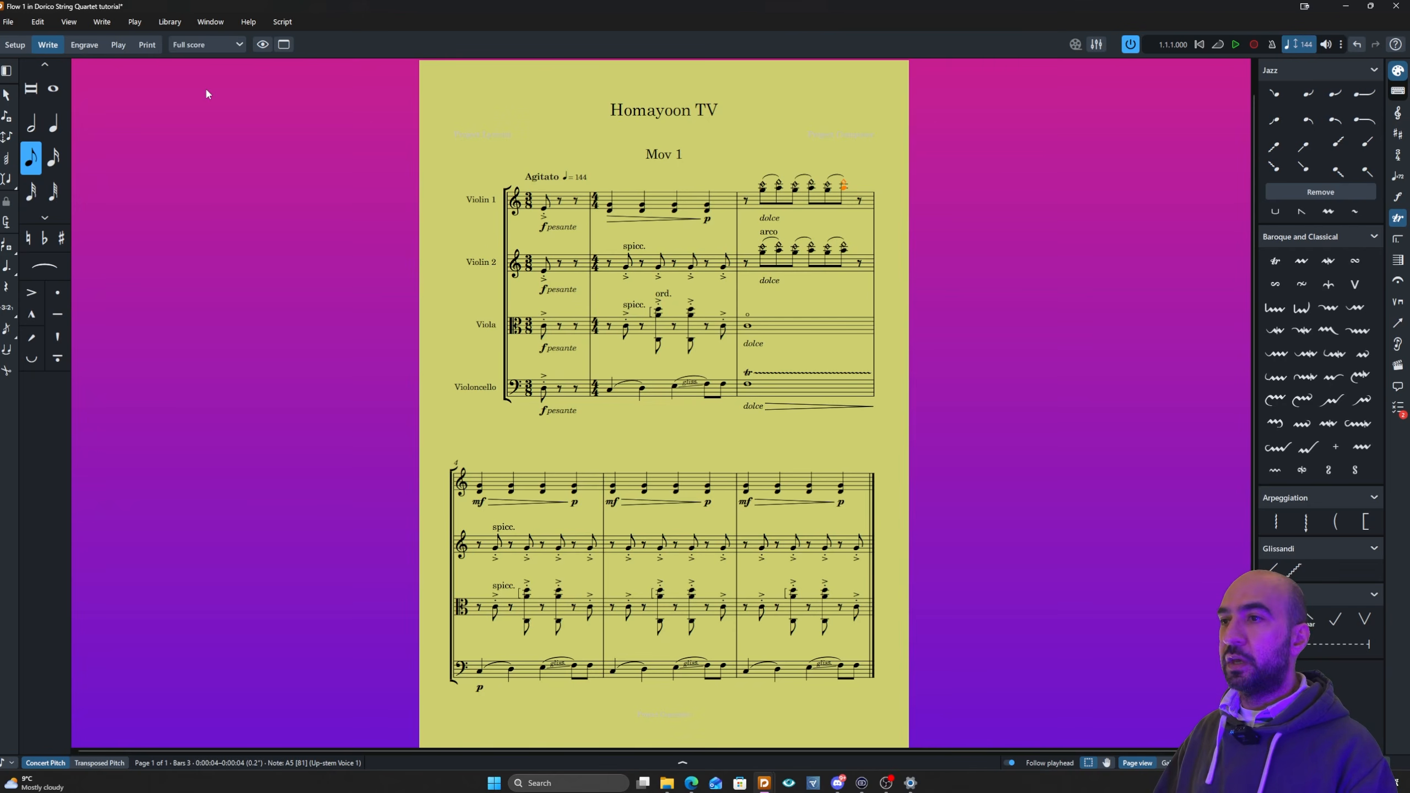
Step: Switch to Engrave mode and create a system break at the barline between bars 2 and 3
click(98, 46)
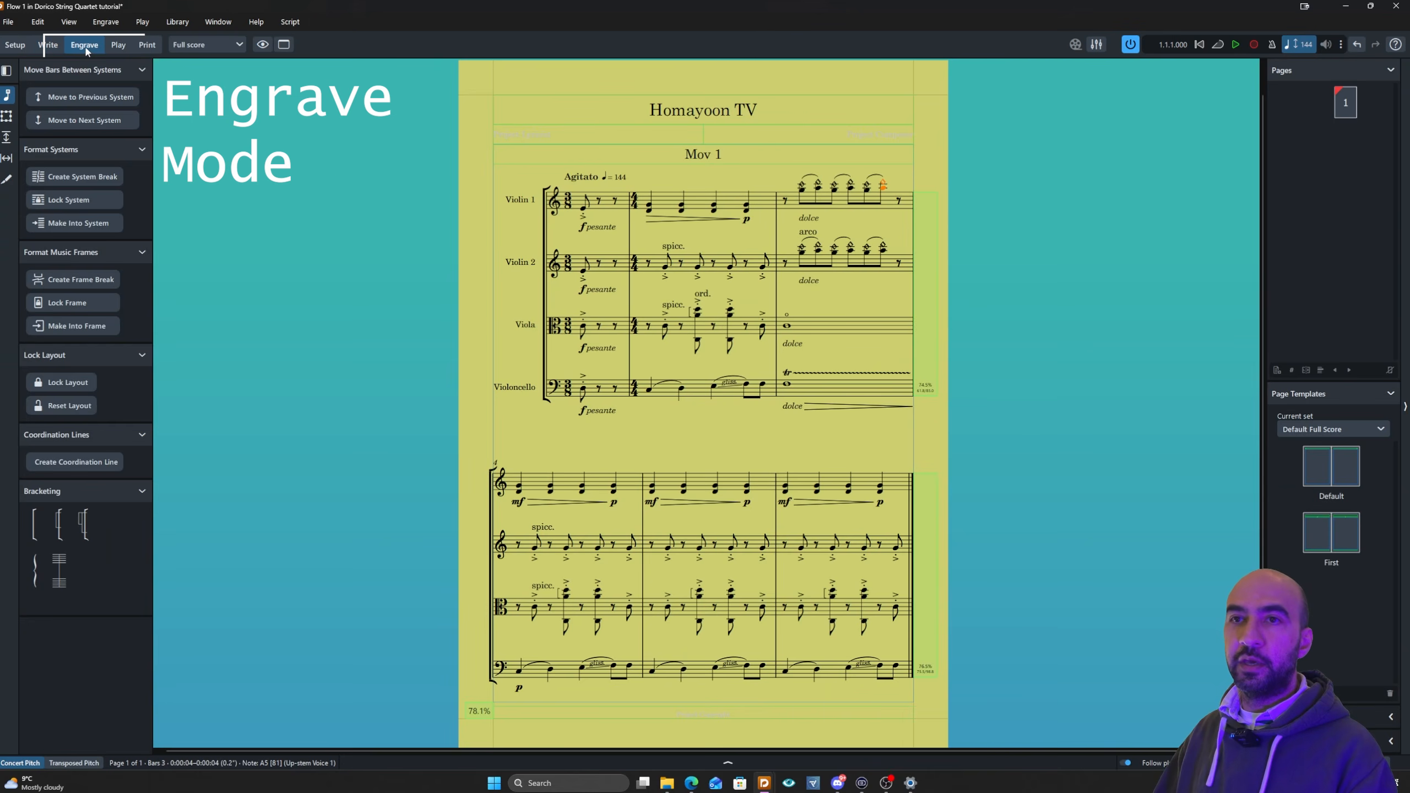
click(337, 178)
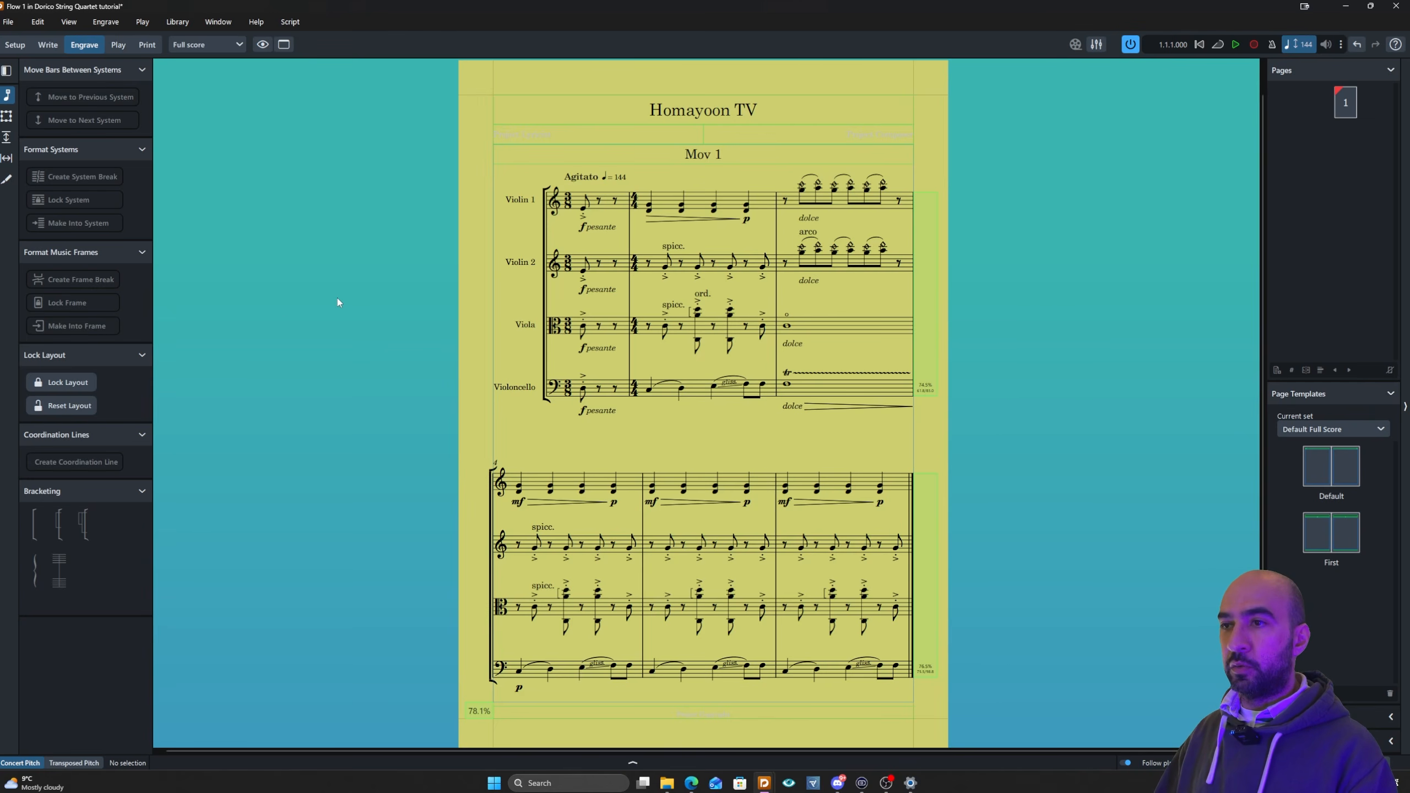
click(589, 272)
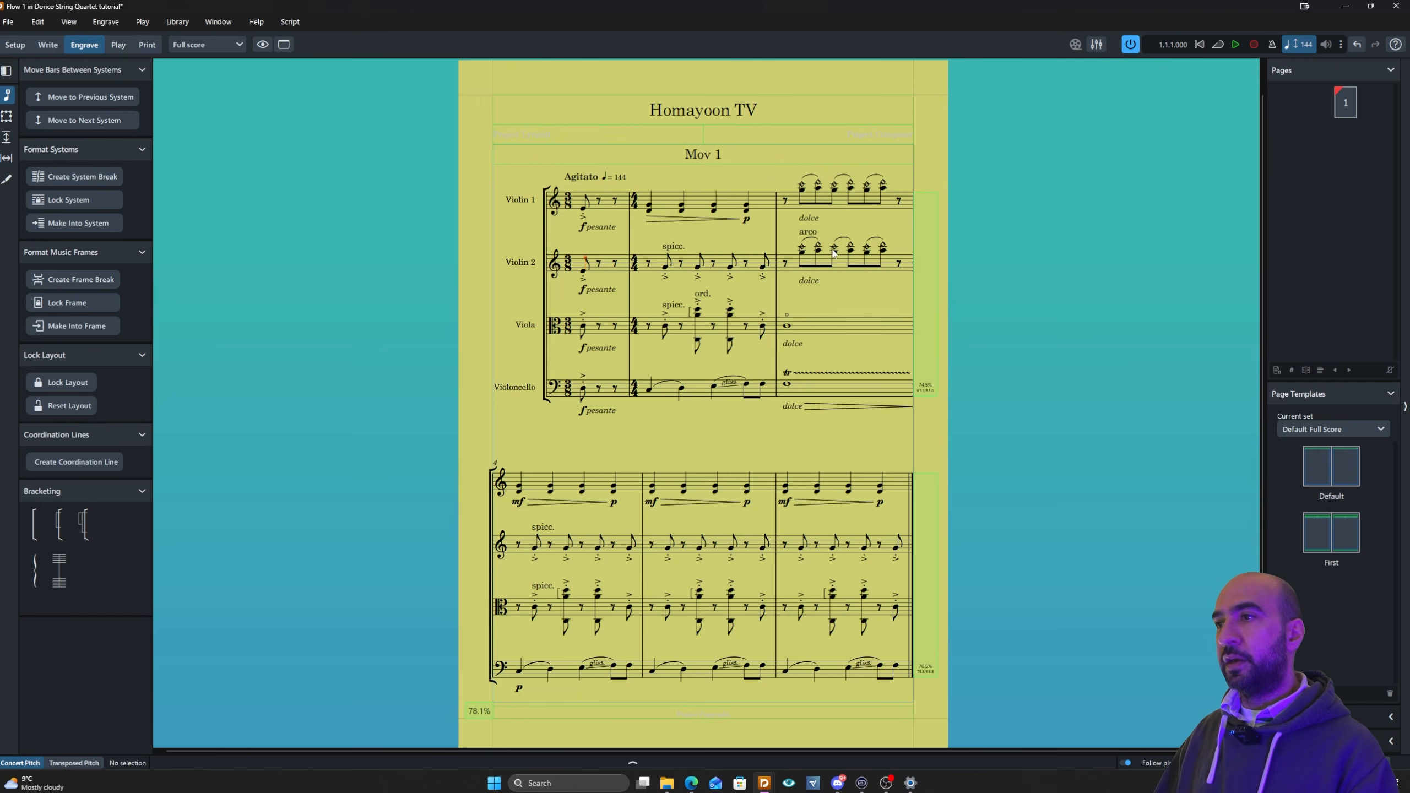
click(776, 243)
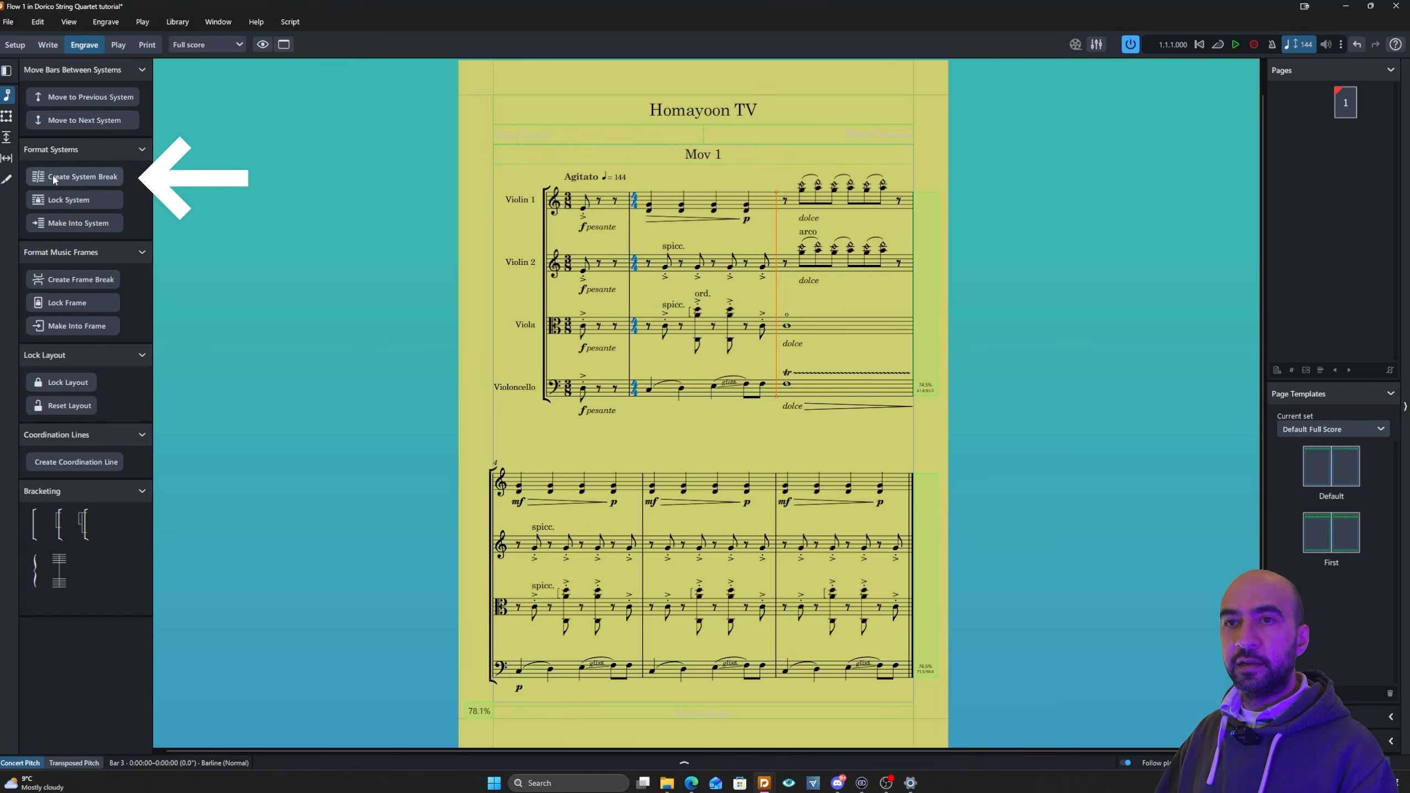
click(54, 177)
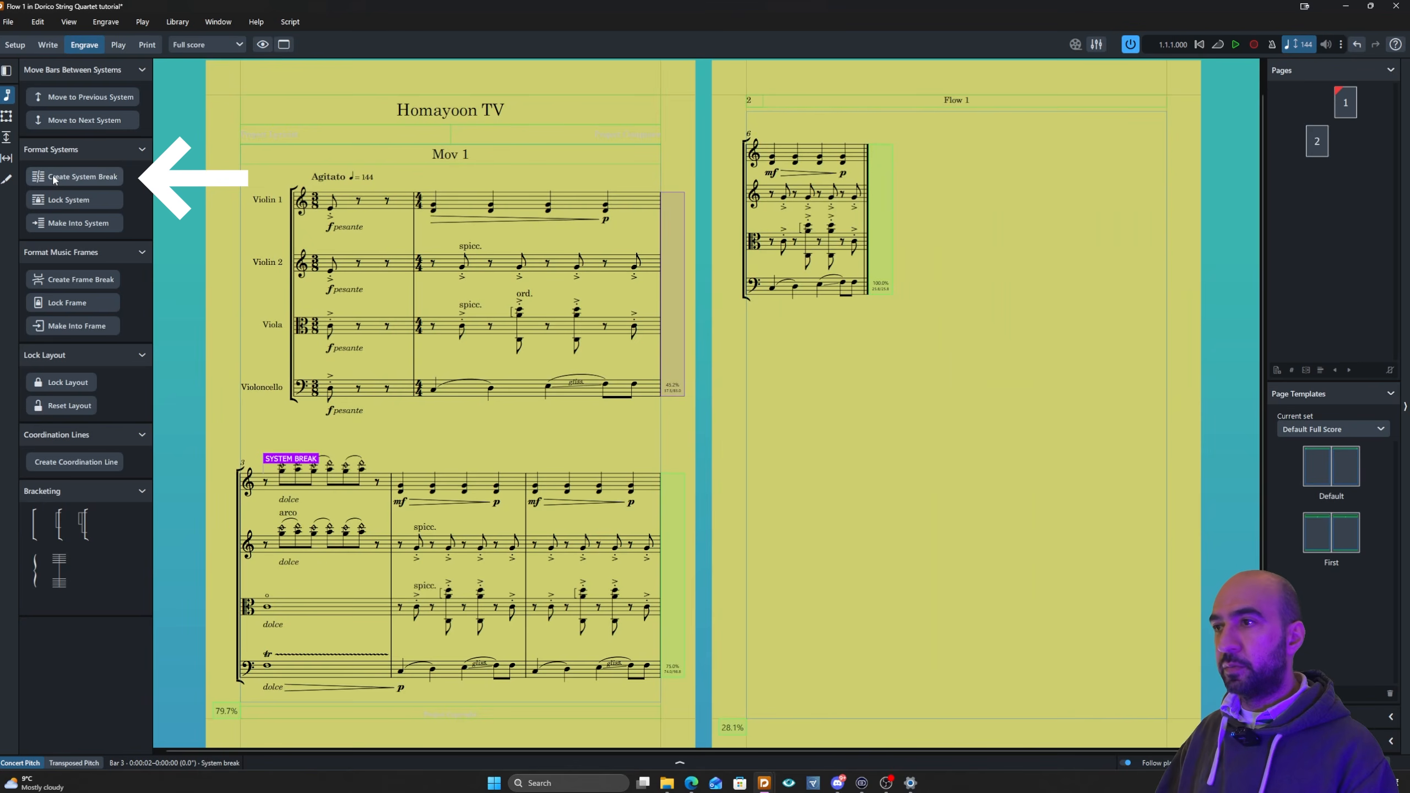
Step: Delete the system break at bar 3
scroll(558, 262, down, 1)
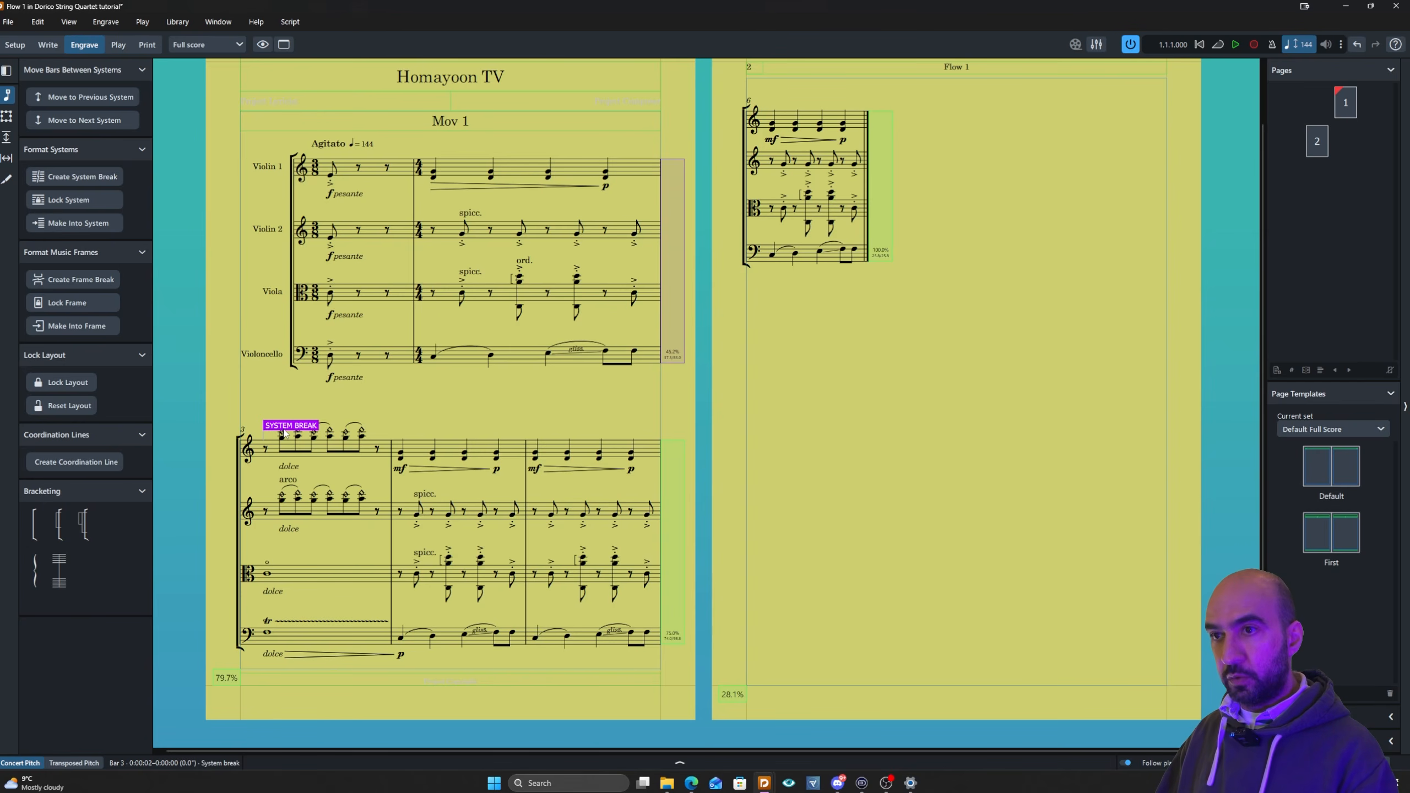
key(Delete)
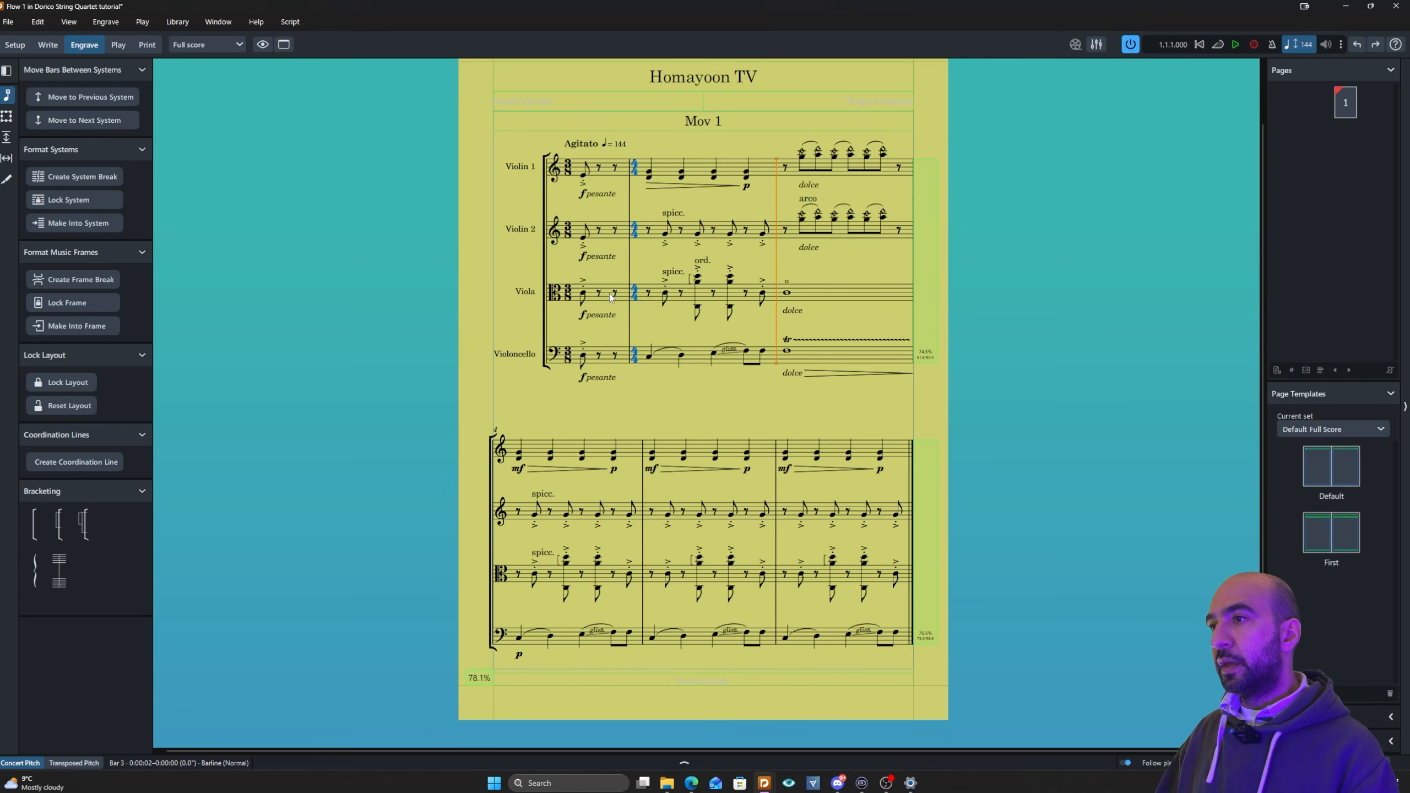
Step: Make bars 4 and 5 into one system from a selection of their Violin 1 notes, and undo it
click(519, 457)
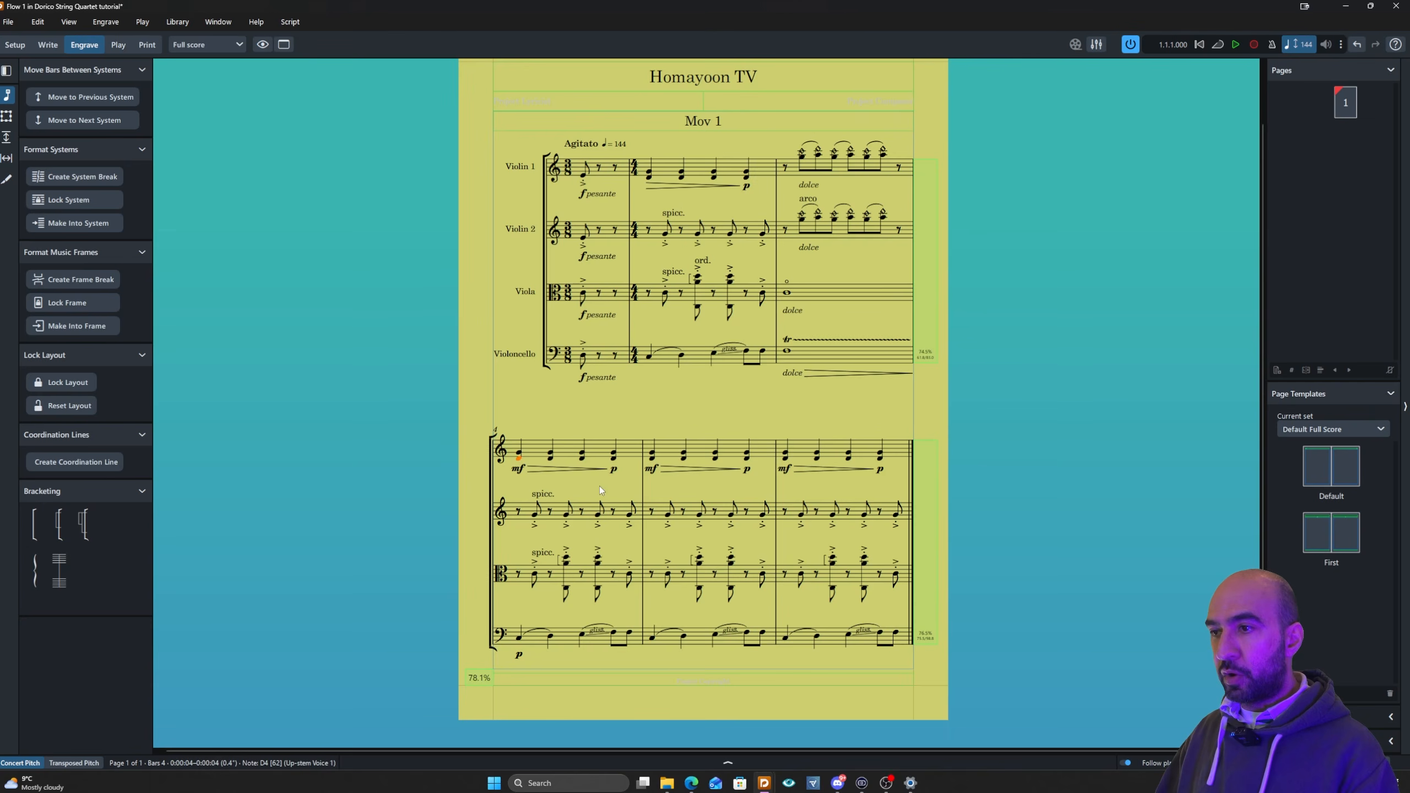
ctrl+click(747, 457)
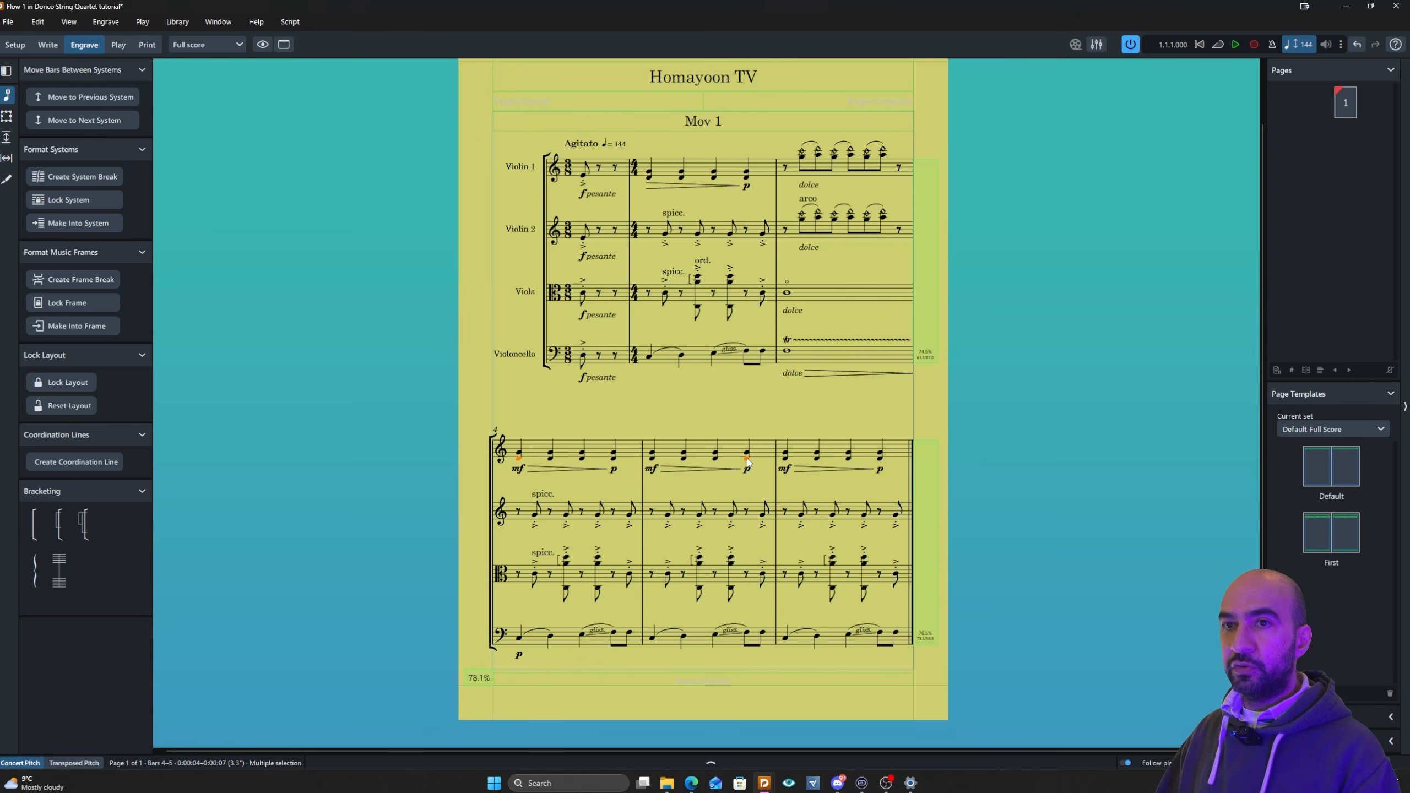
click(81, 227)
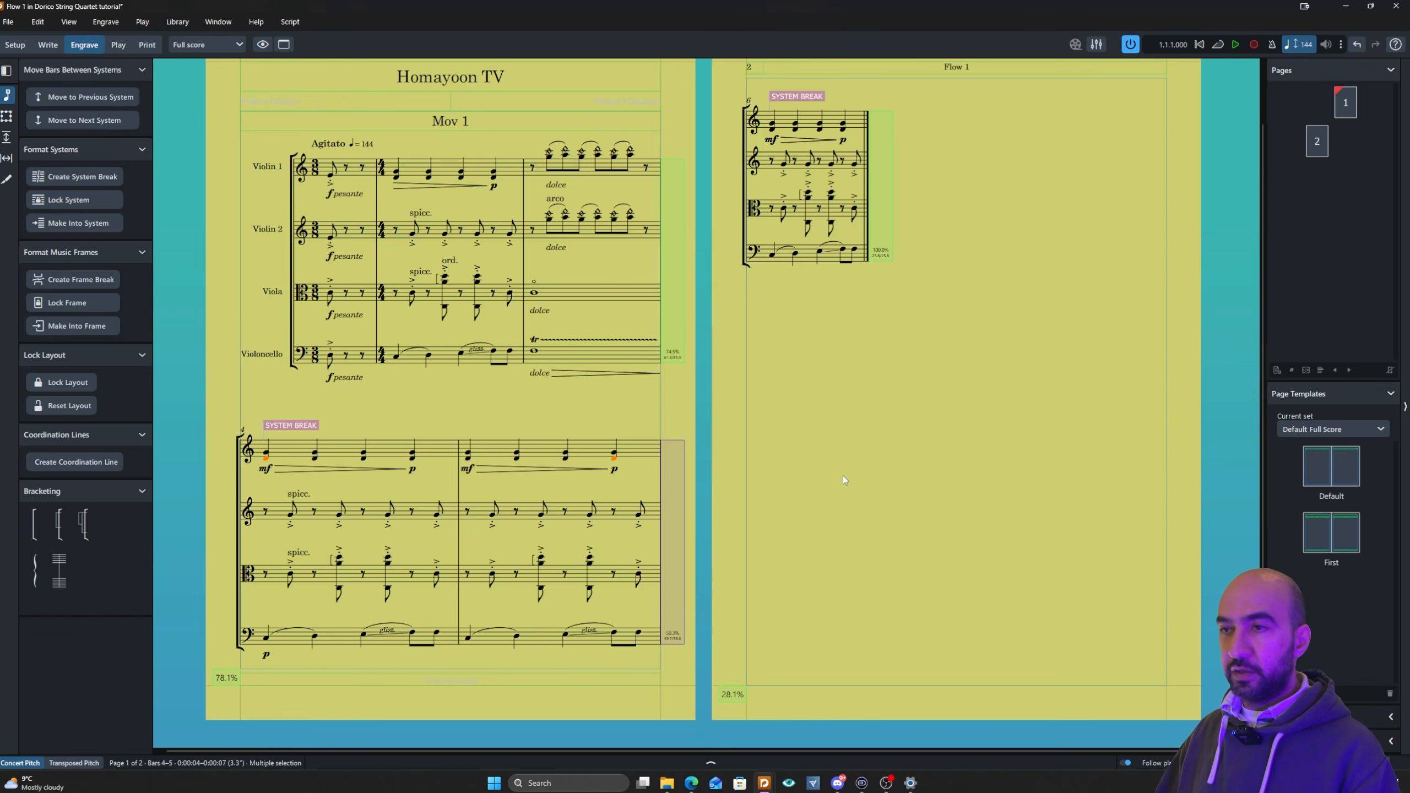
key(alt+n)
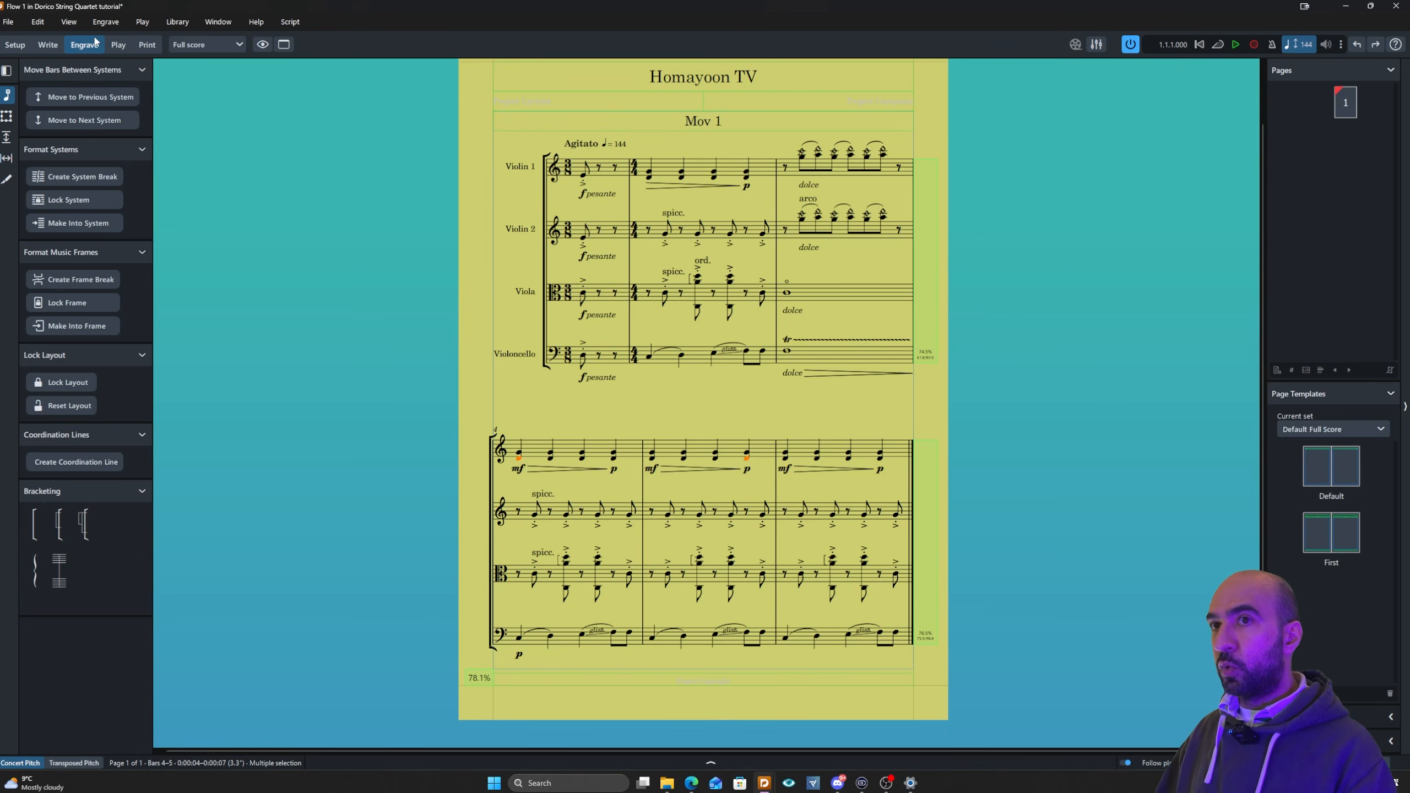
Step: Switch to Write mode, clear the selection, and toggle the system track off and back on
click(48, 45)
click(565, 166)
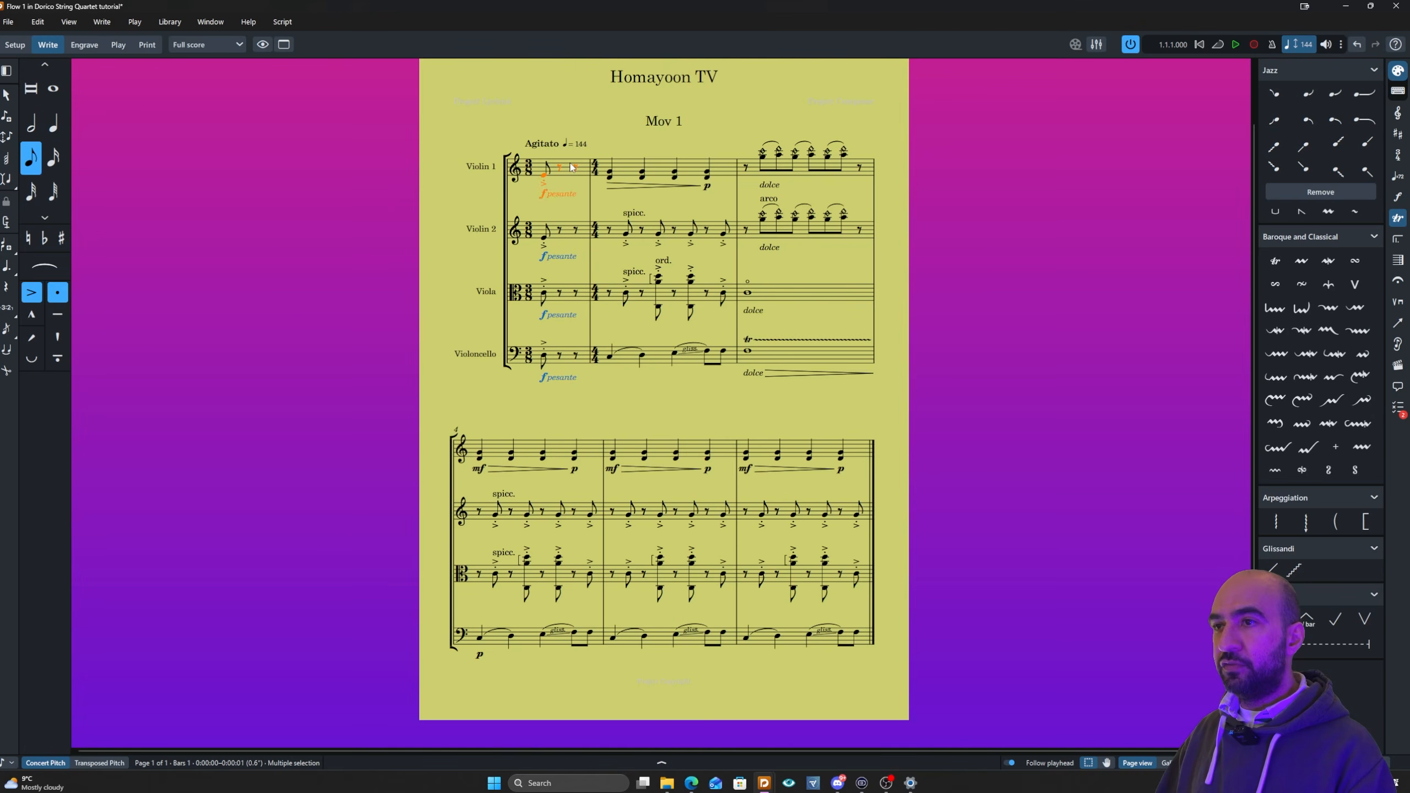
click(467, 145)
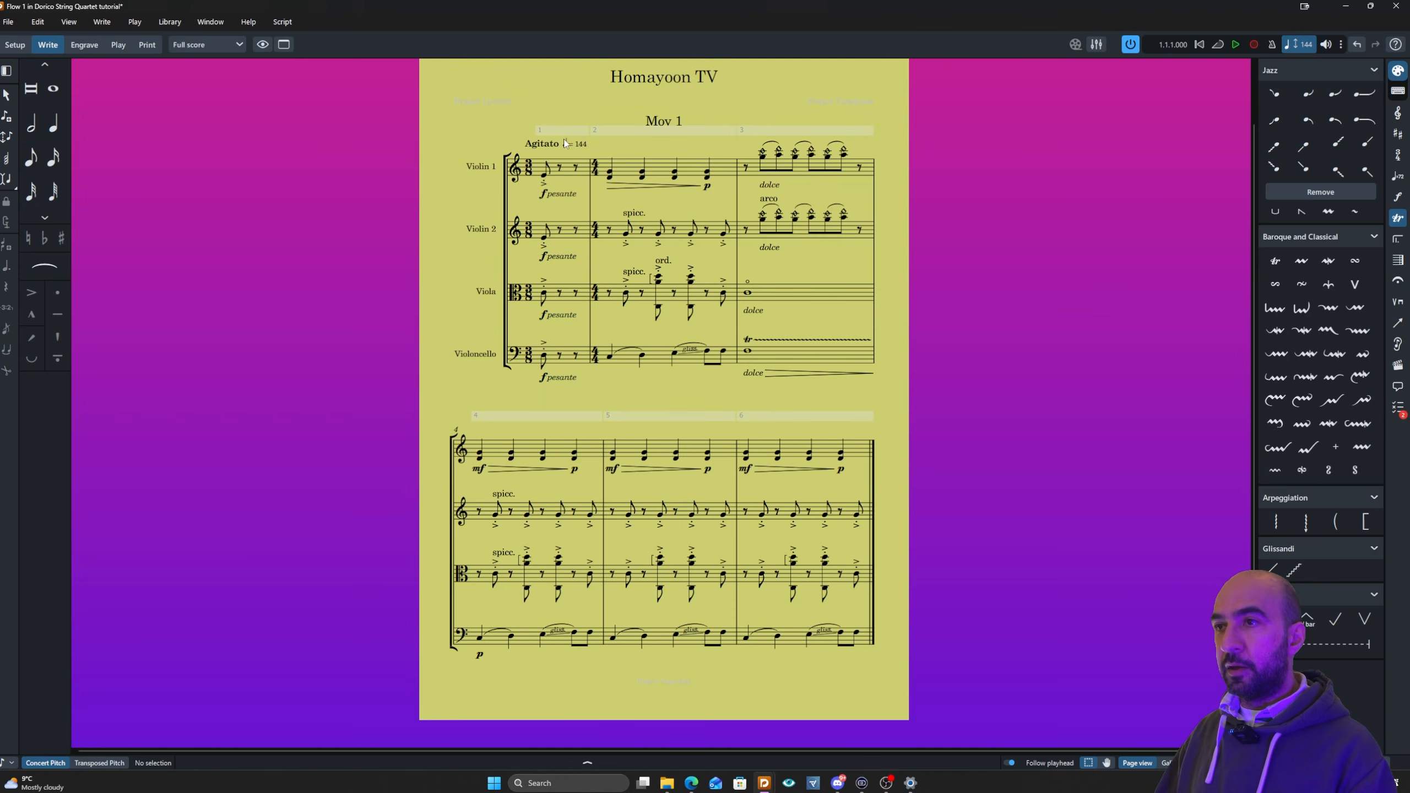
mouse_move(569, 132)
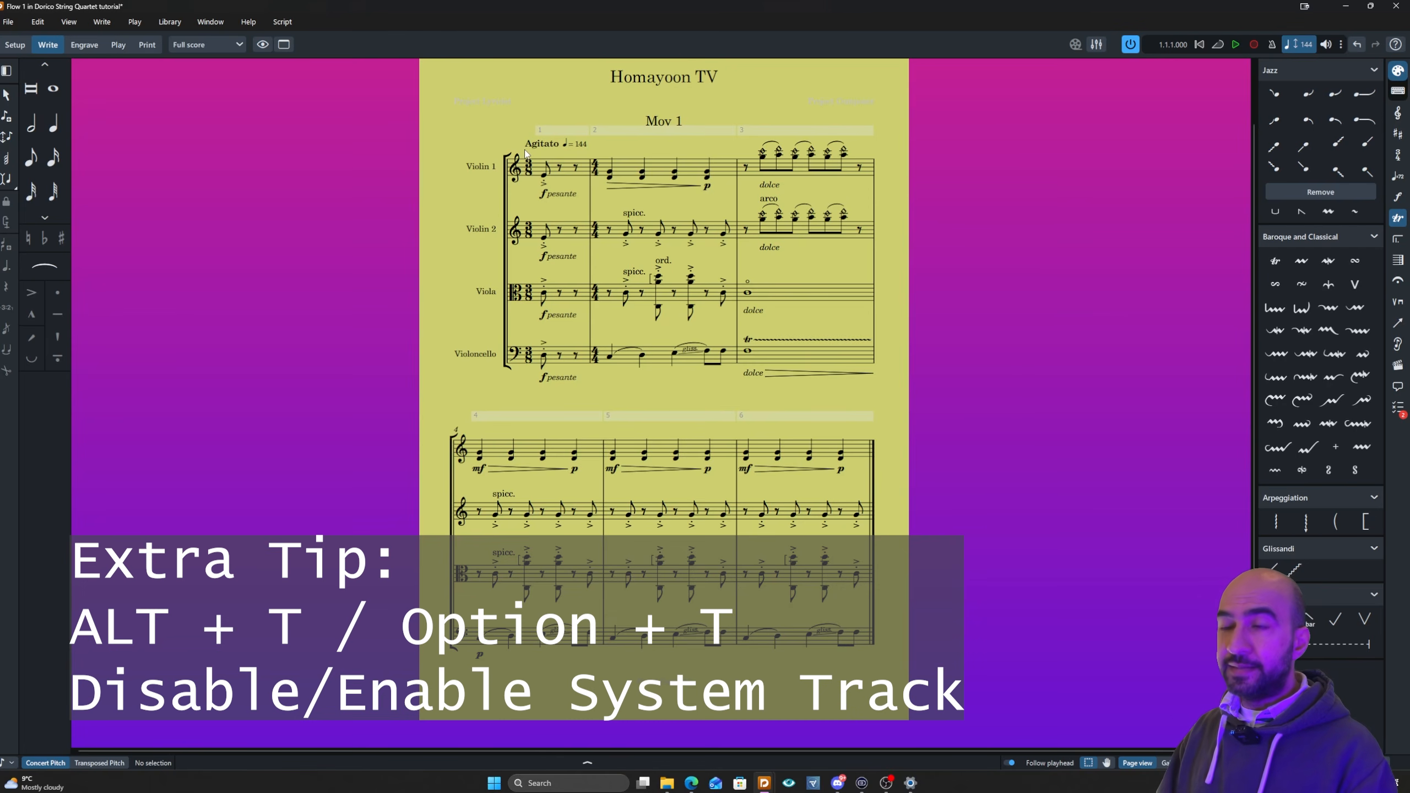
key(alt+t)
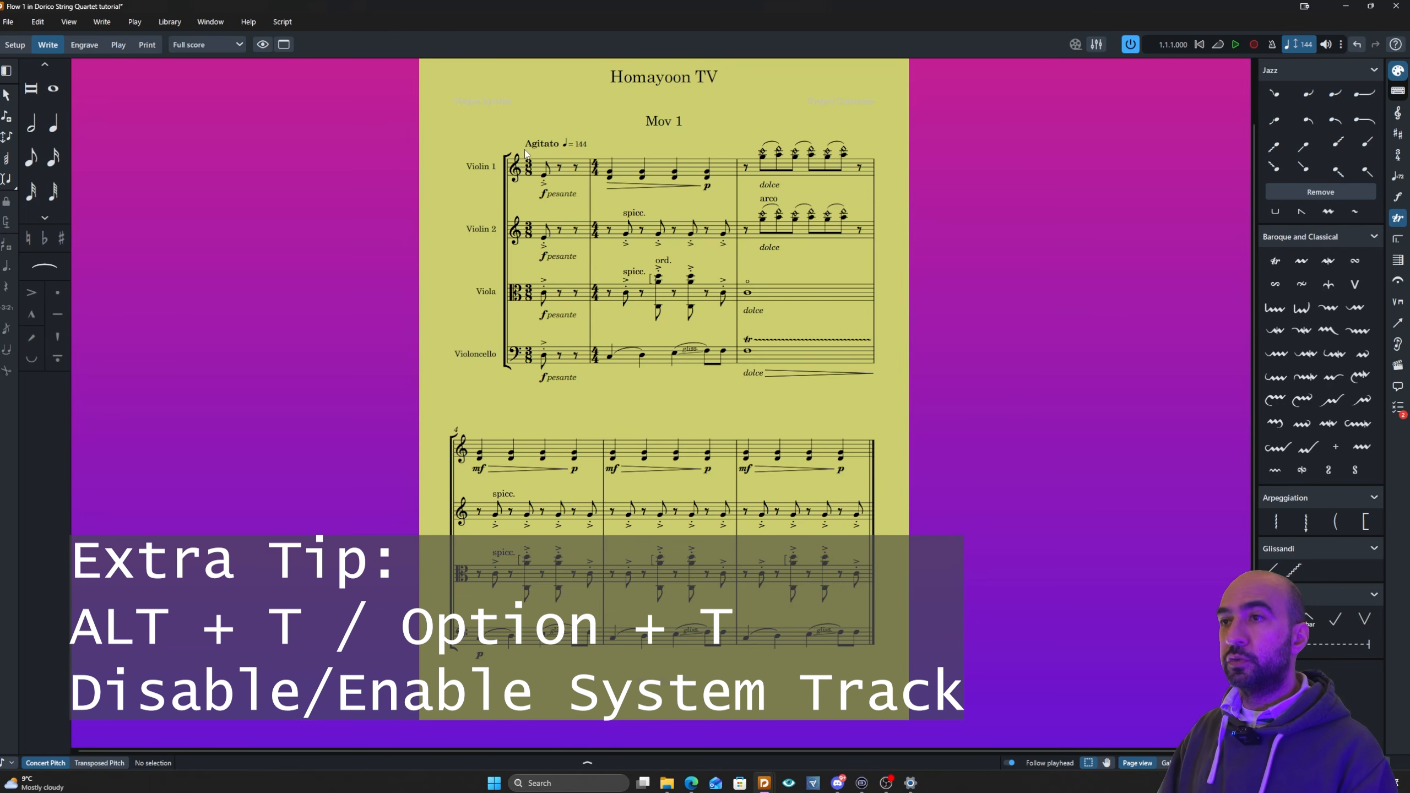
key(alt+t)
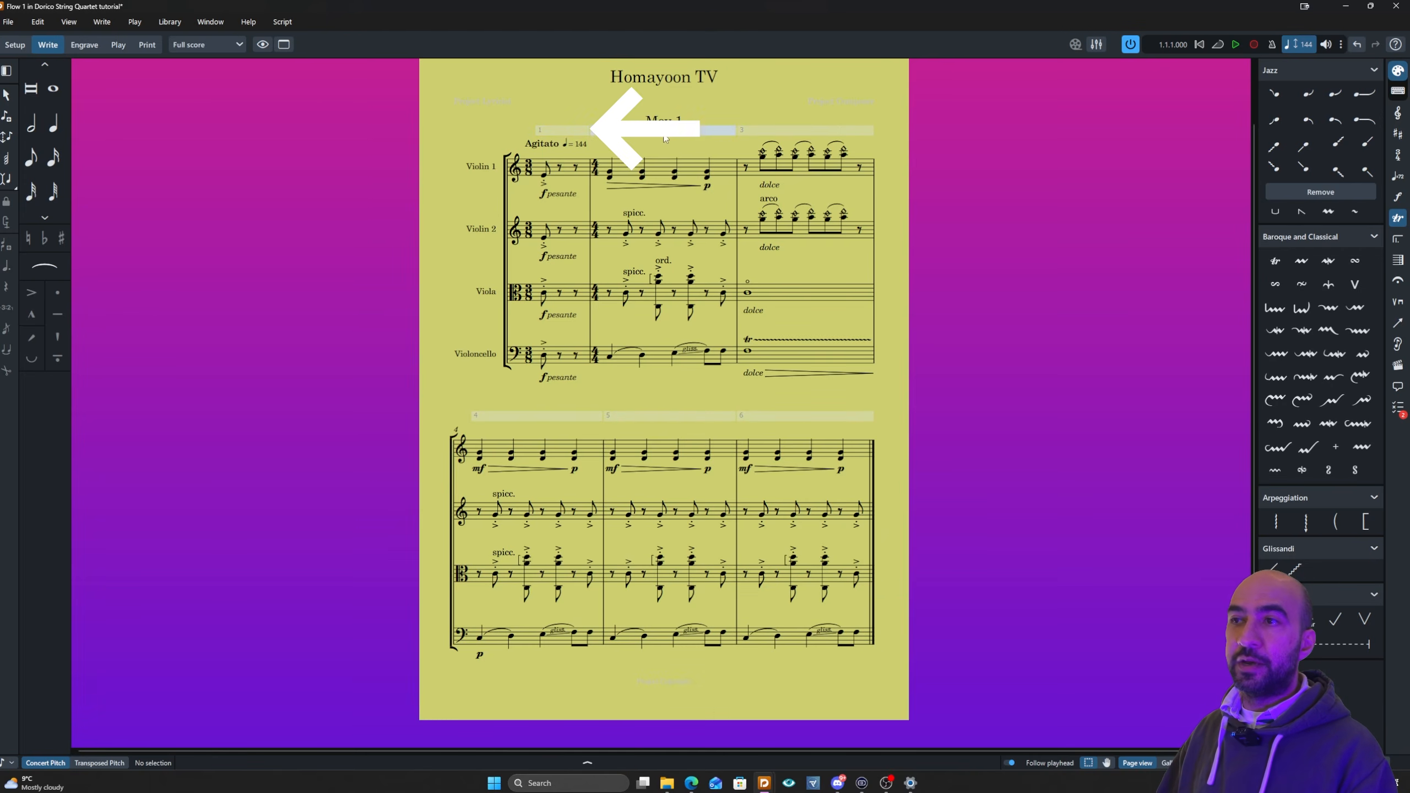
Step: Insert an empty bar after bar 1 from the system track and add three more bars at that rest
click(549, 133)
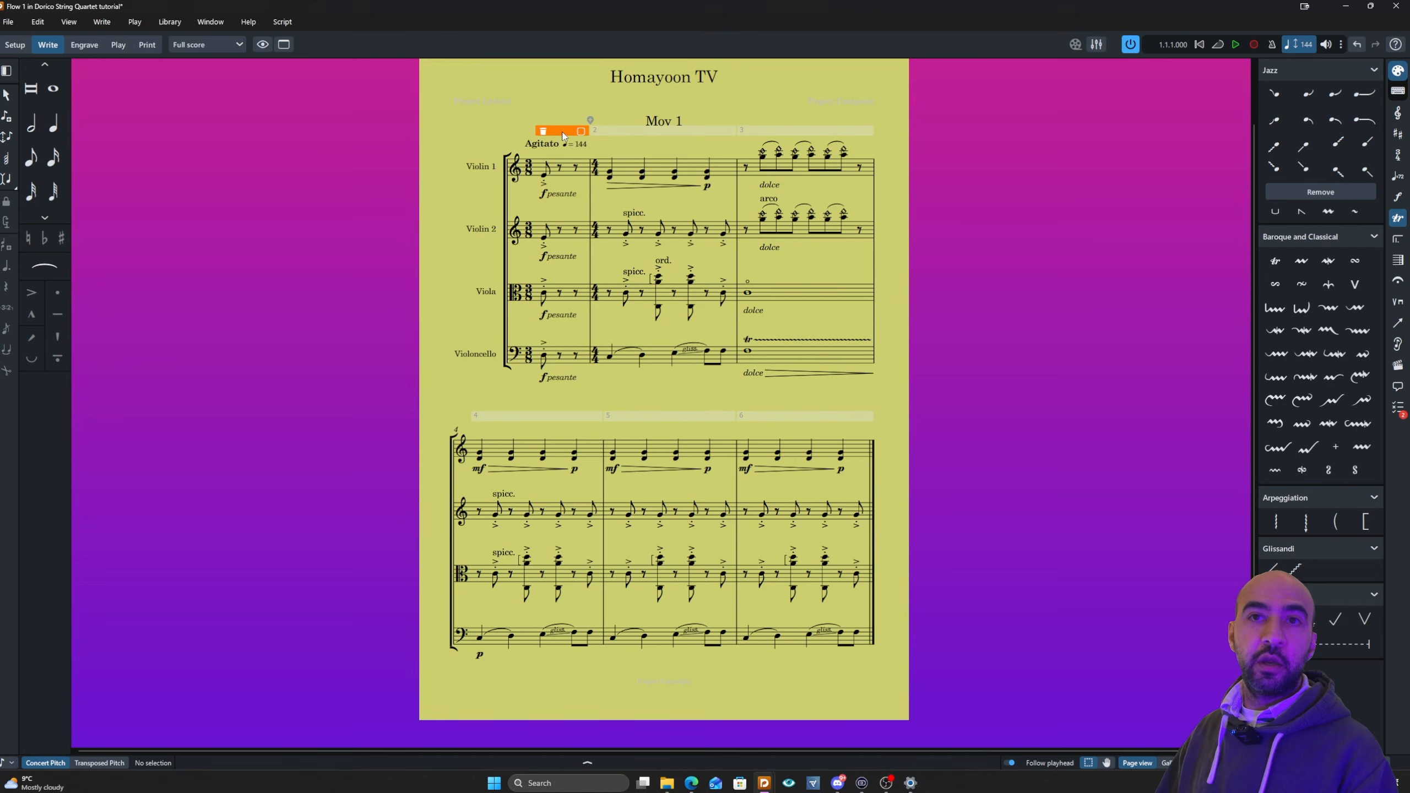
click(591, 121)
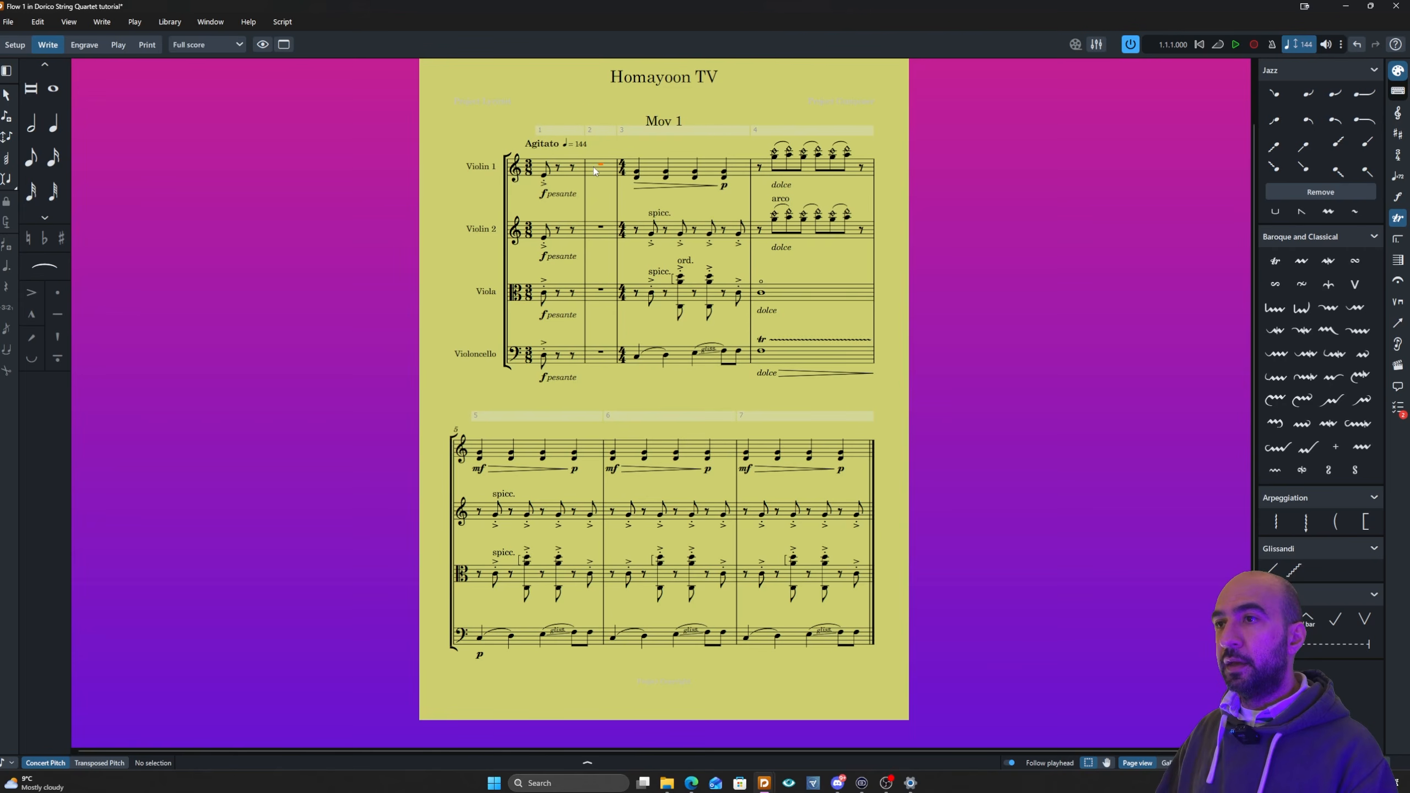
click(596, 168)
key(shift+x)
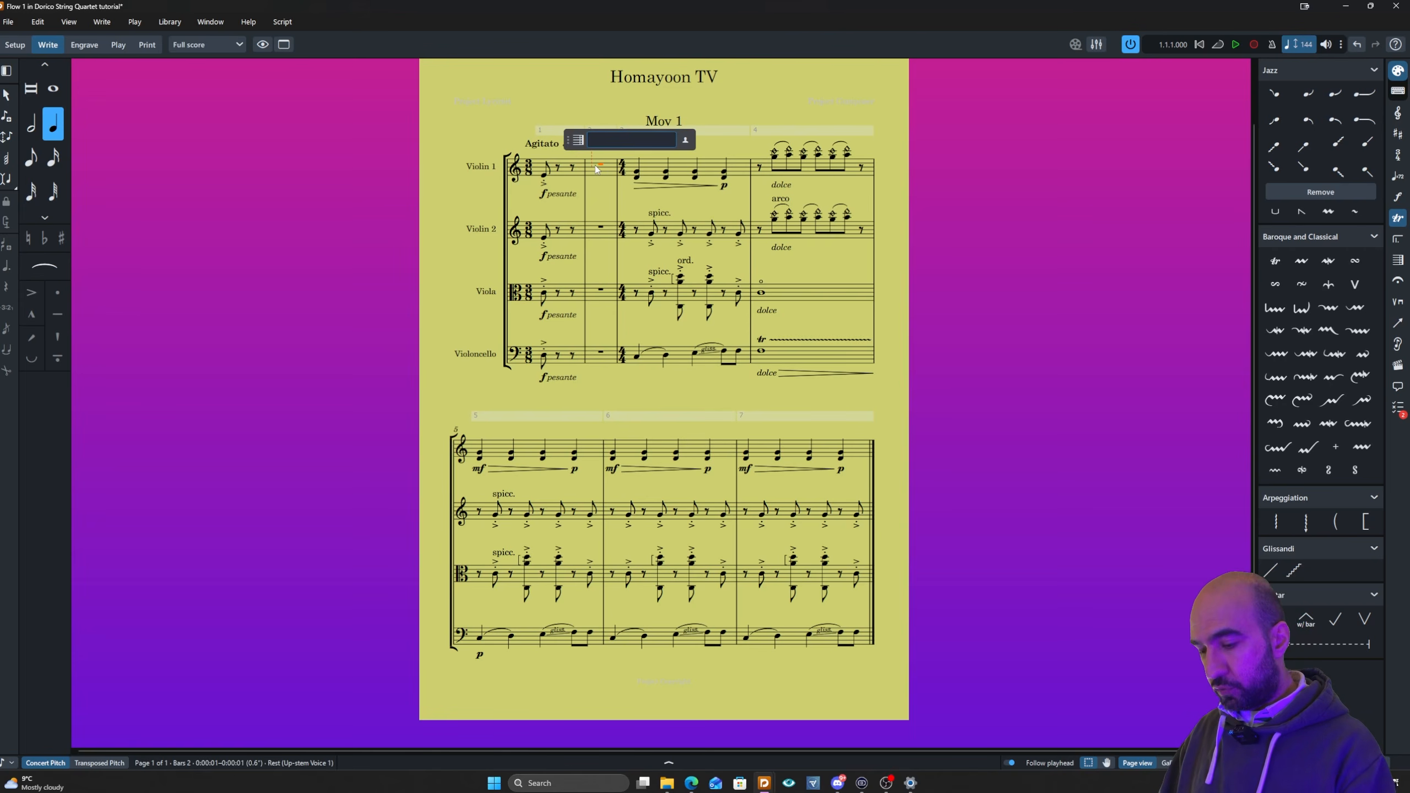
key(Return)
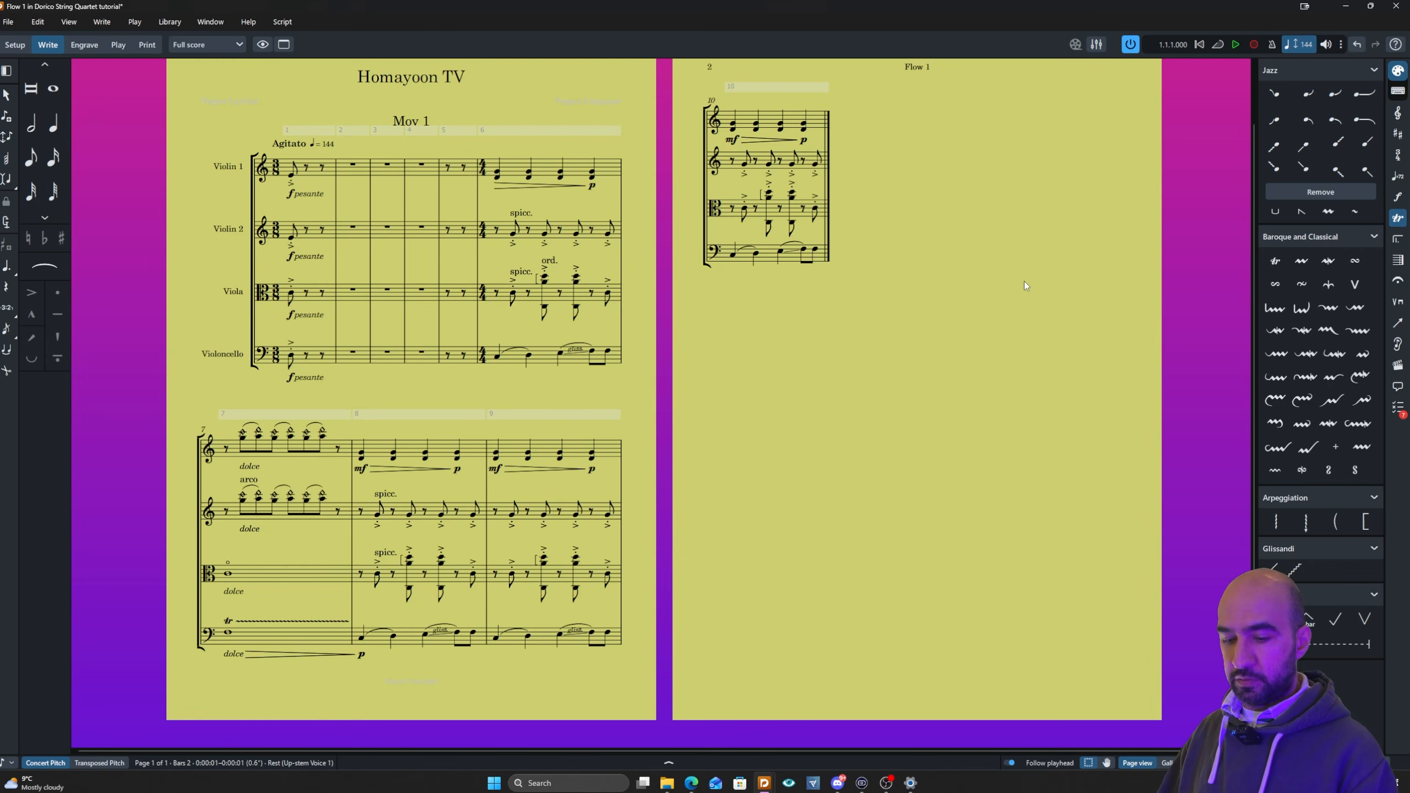
Step: Undo both insertions of empty bars after bar 1
key(ctrl+z)
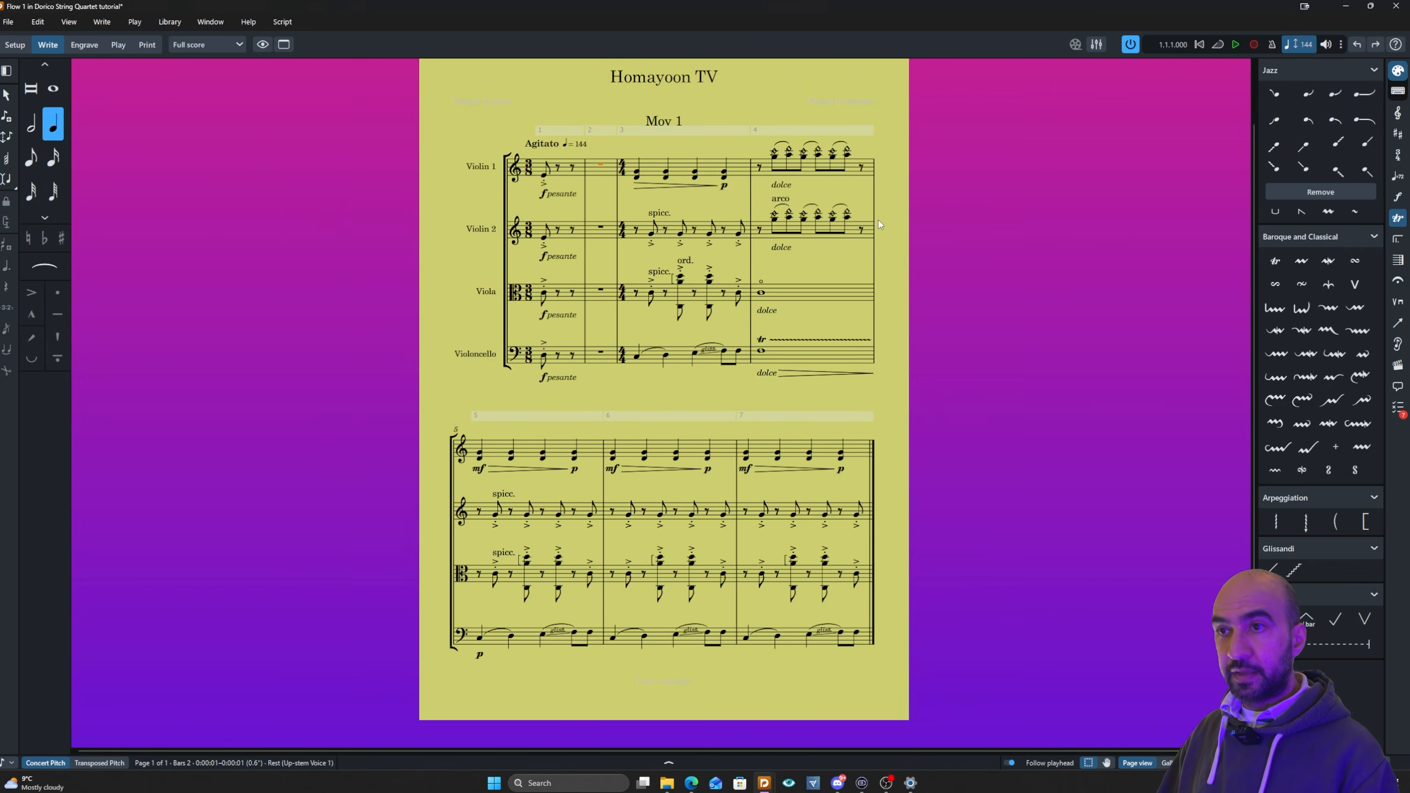
key(ctrl+z)
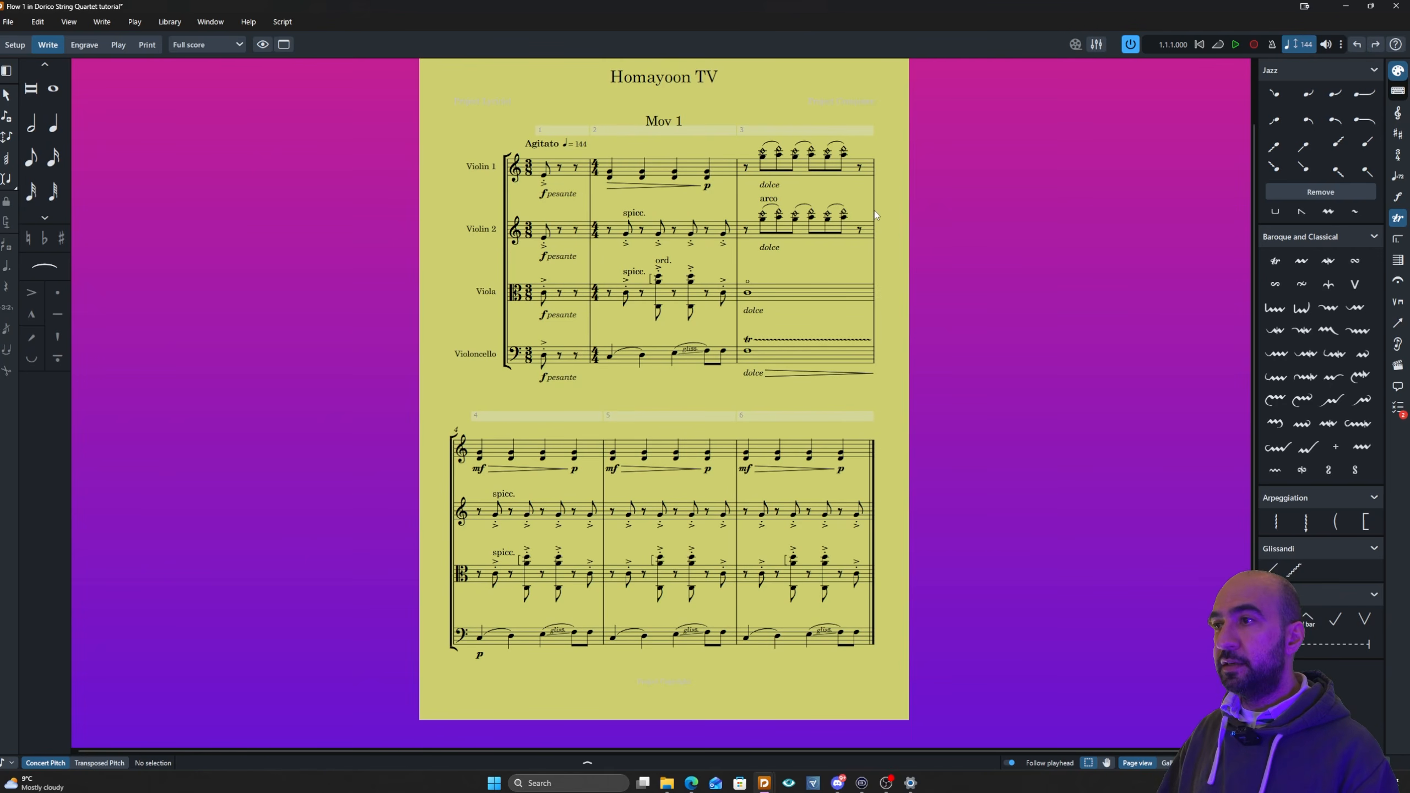
Step: Switch to Engrave mode and lock the first system, using the barline at the end of bar 3
click(875, 215)
click(91, 51)
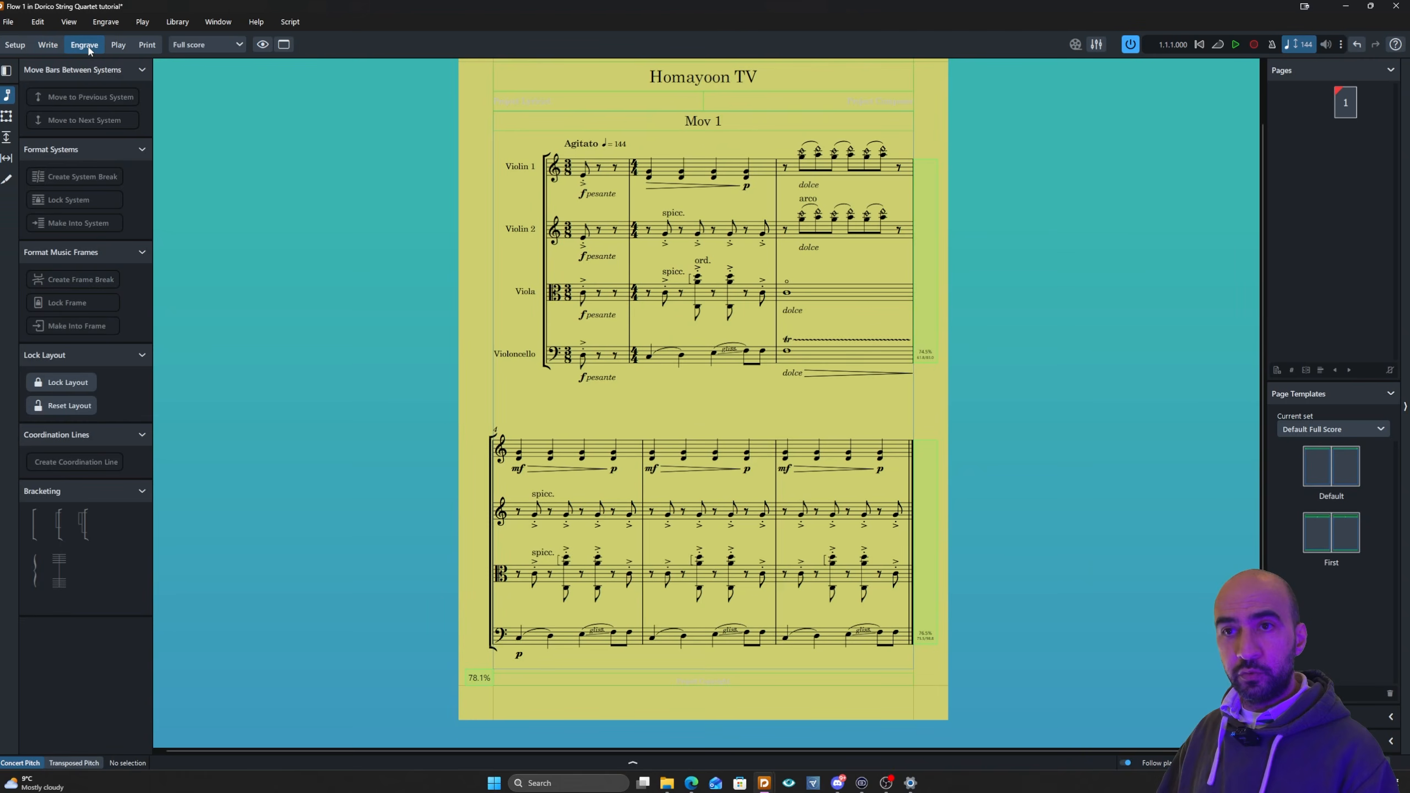
click(914, 251)
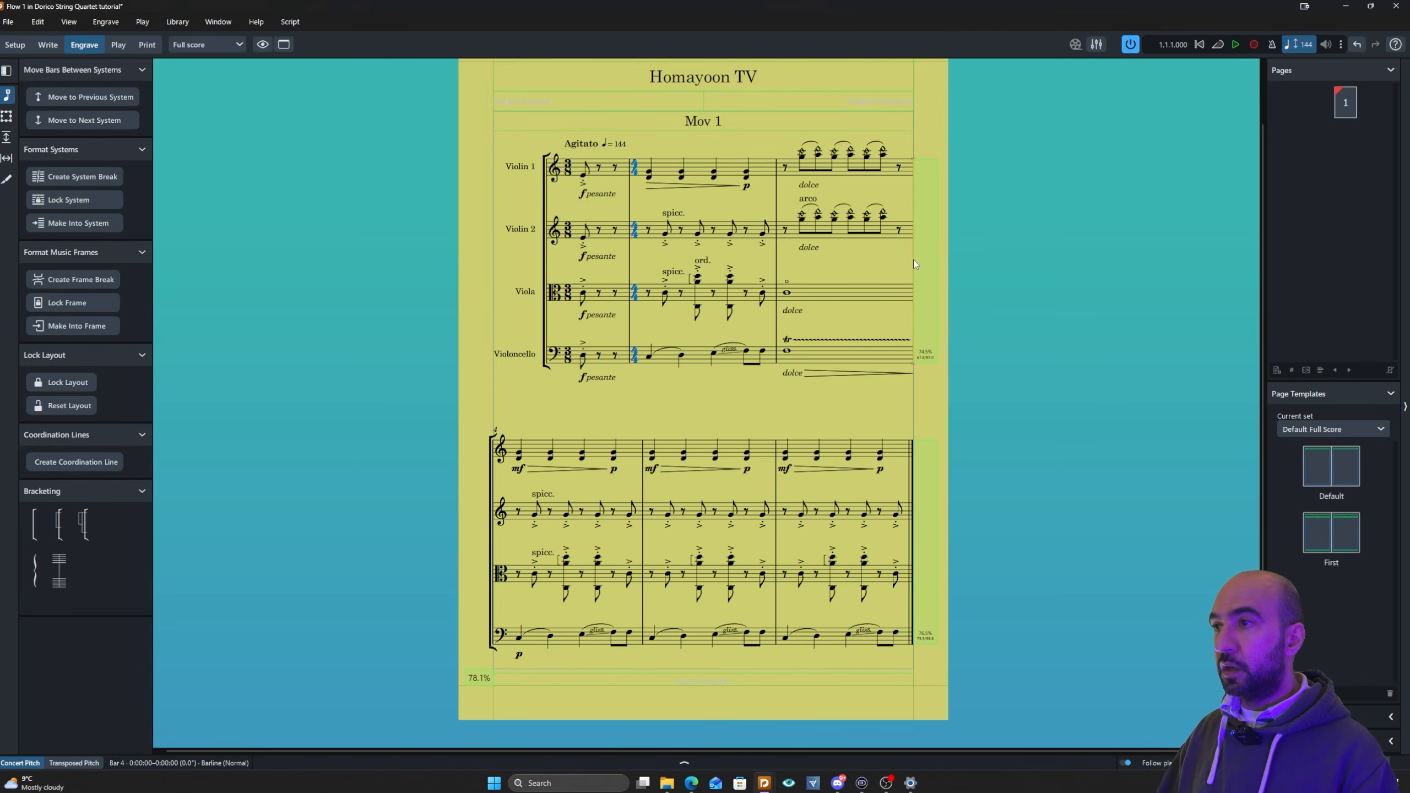
click(95, 201)
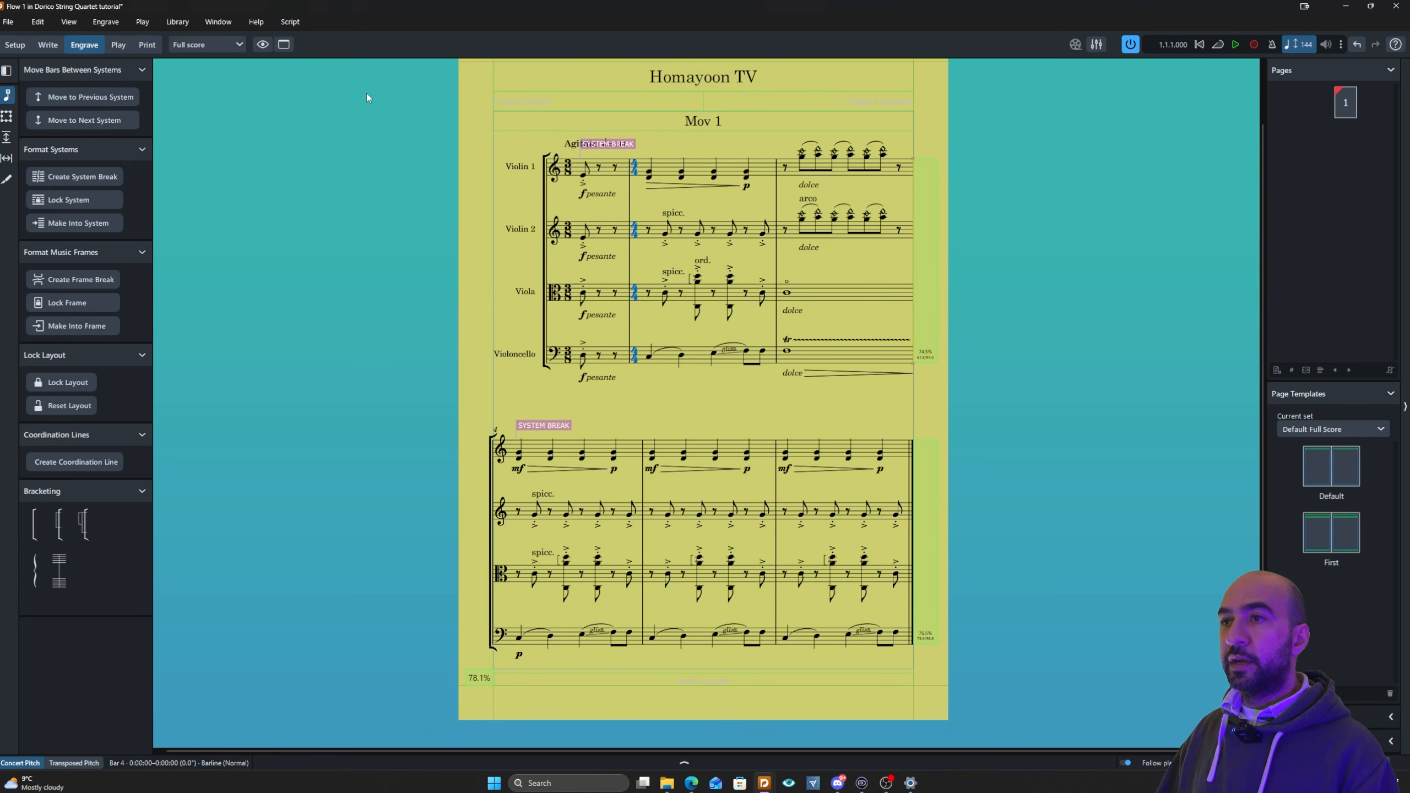
Step: Switch to Write mode and insert several empty bars after bar 2 in the locked first system
click(48, 45)
click(588, 133)
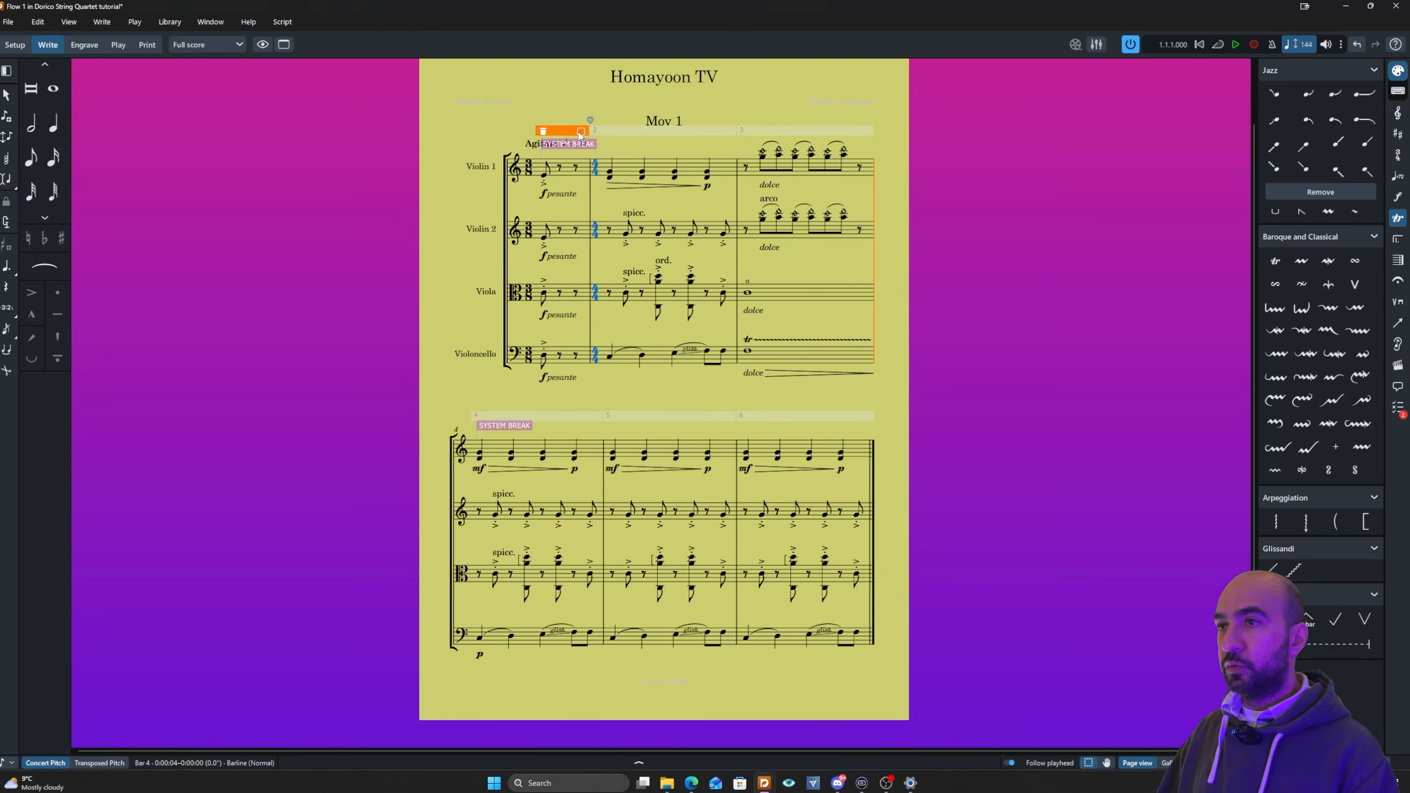
drag(589, 120, 736, 121)
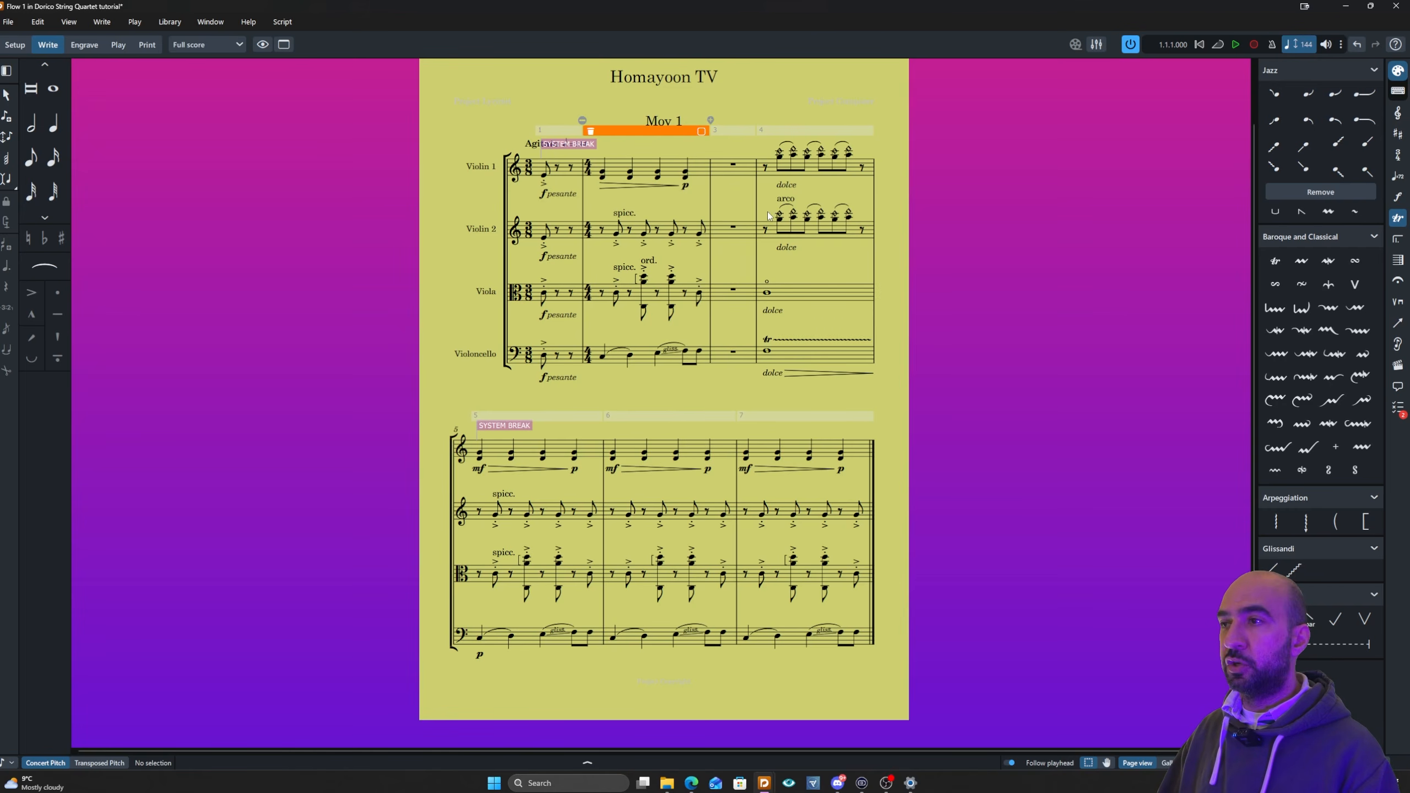
click(748, 130)
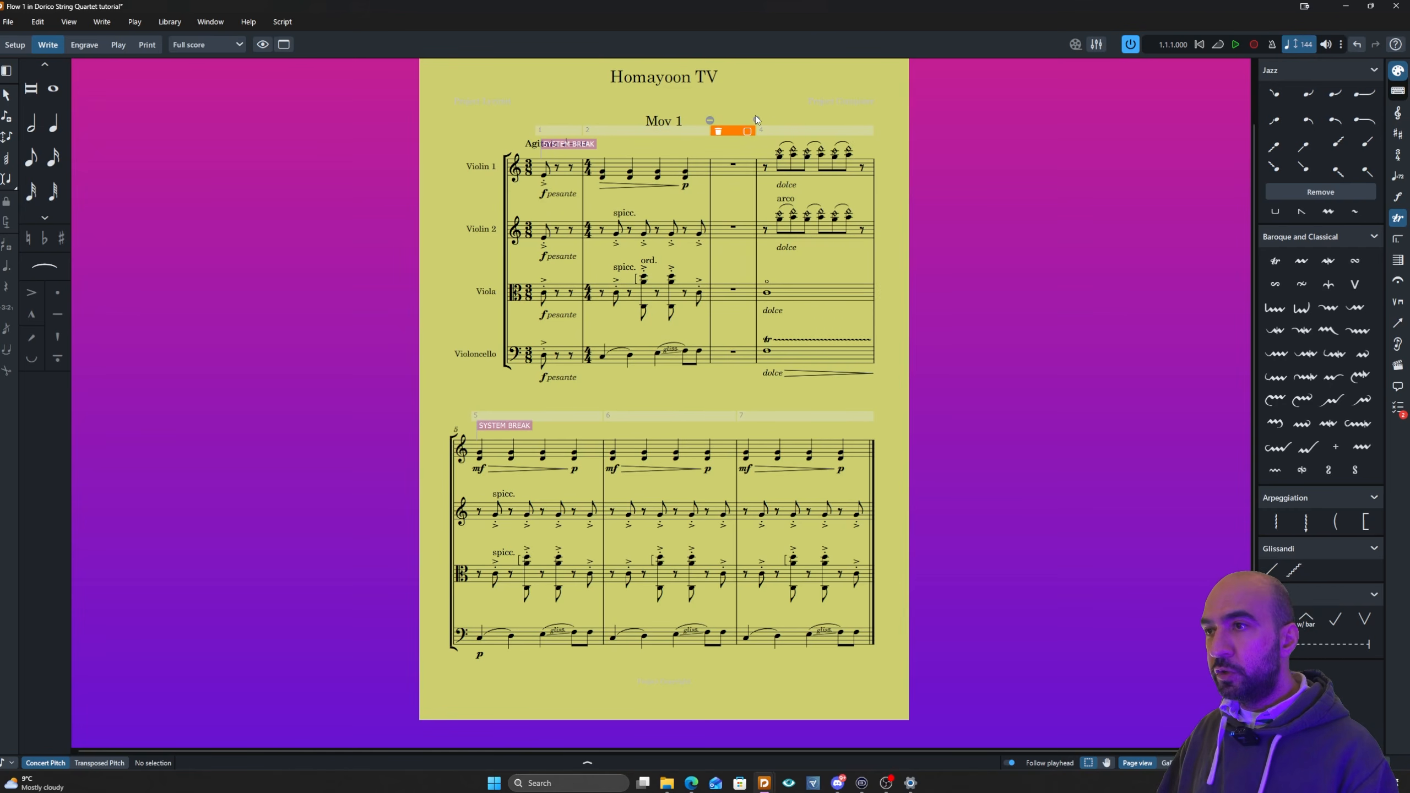
click(742, 130)
click(756, 120)
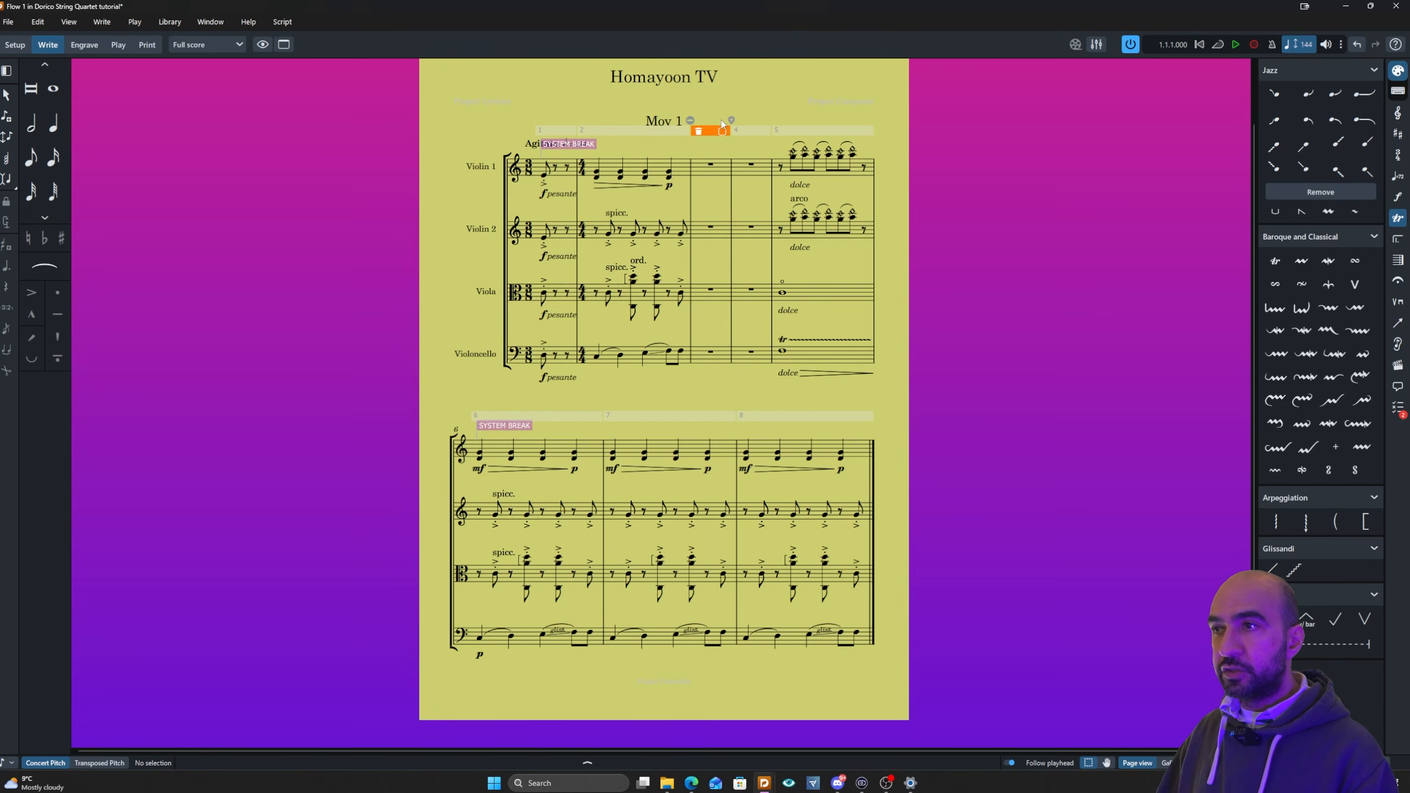
click(731, 121)
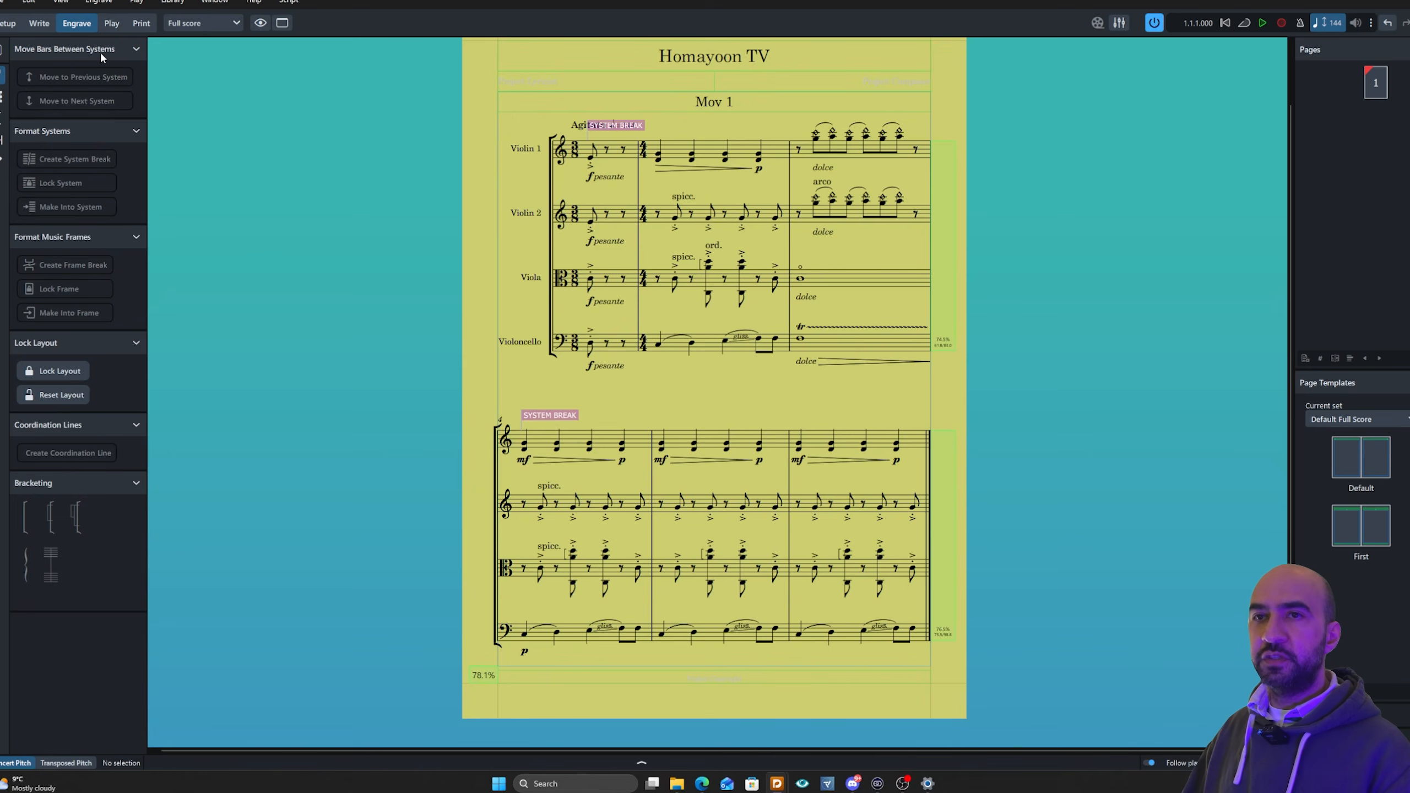
Step: Move bar 3 to the next system from its starting barline, and undo the move
click(777, 220)
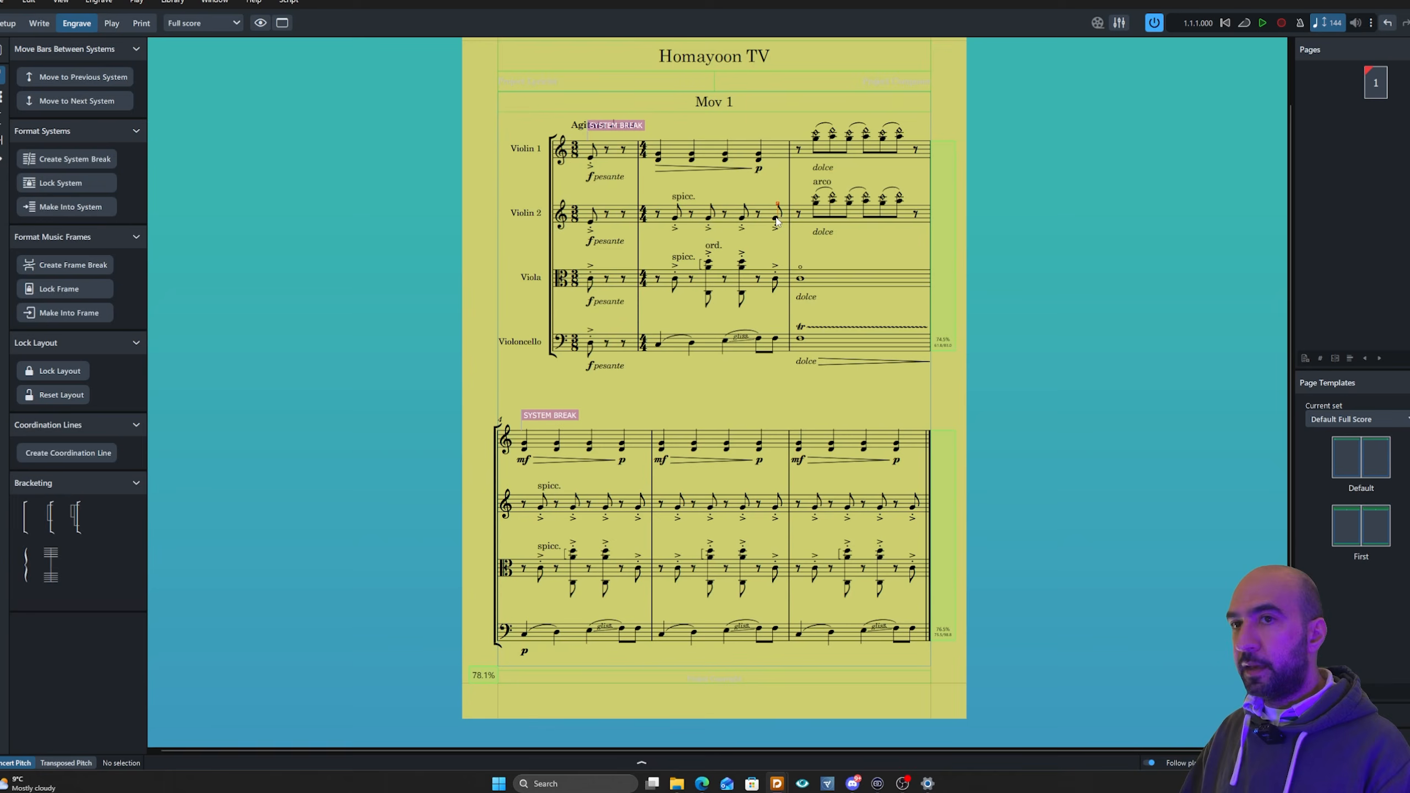
click(789, 221)
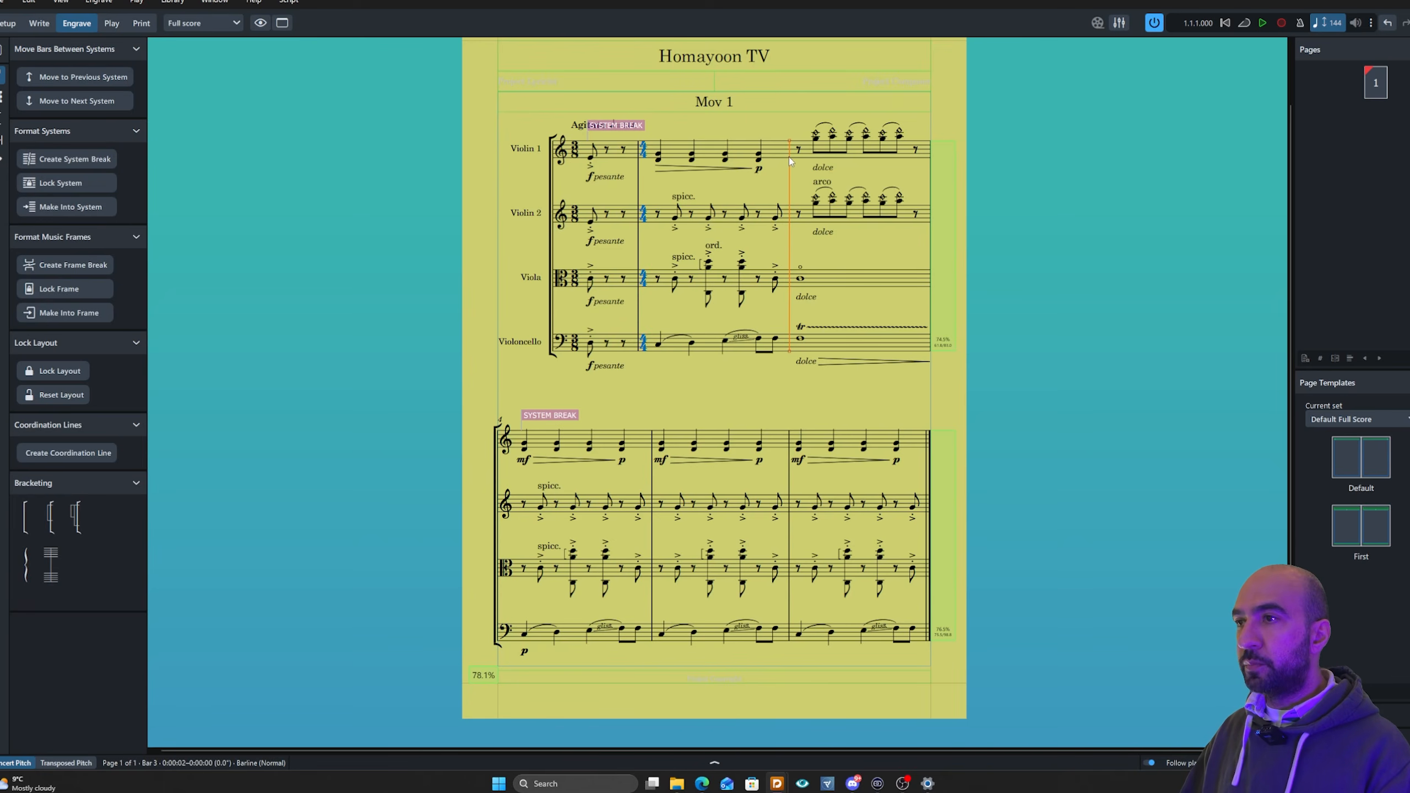
click(103, 103)
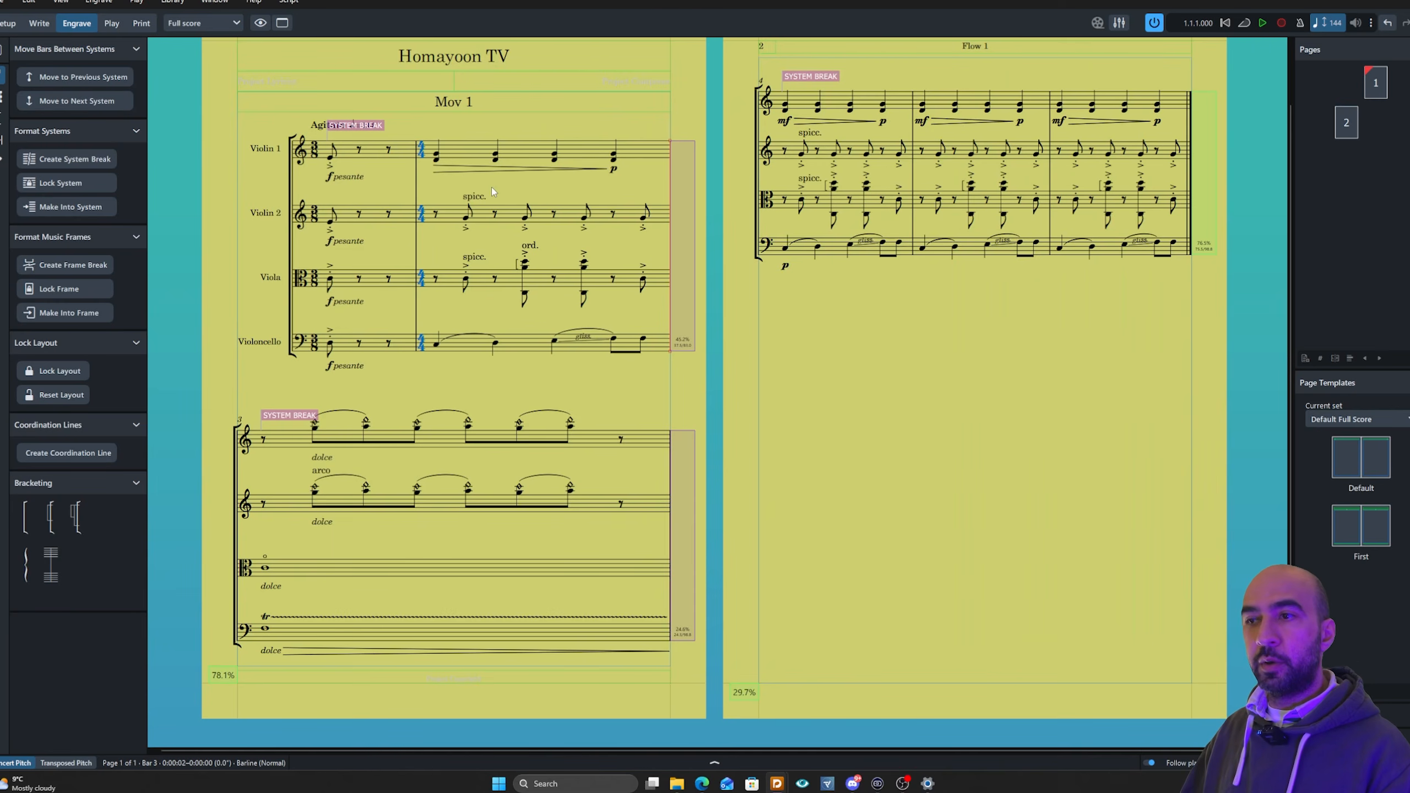
key(ctrl+z)
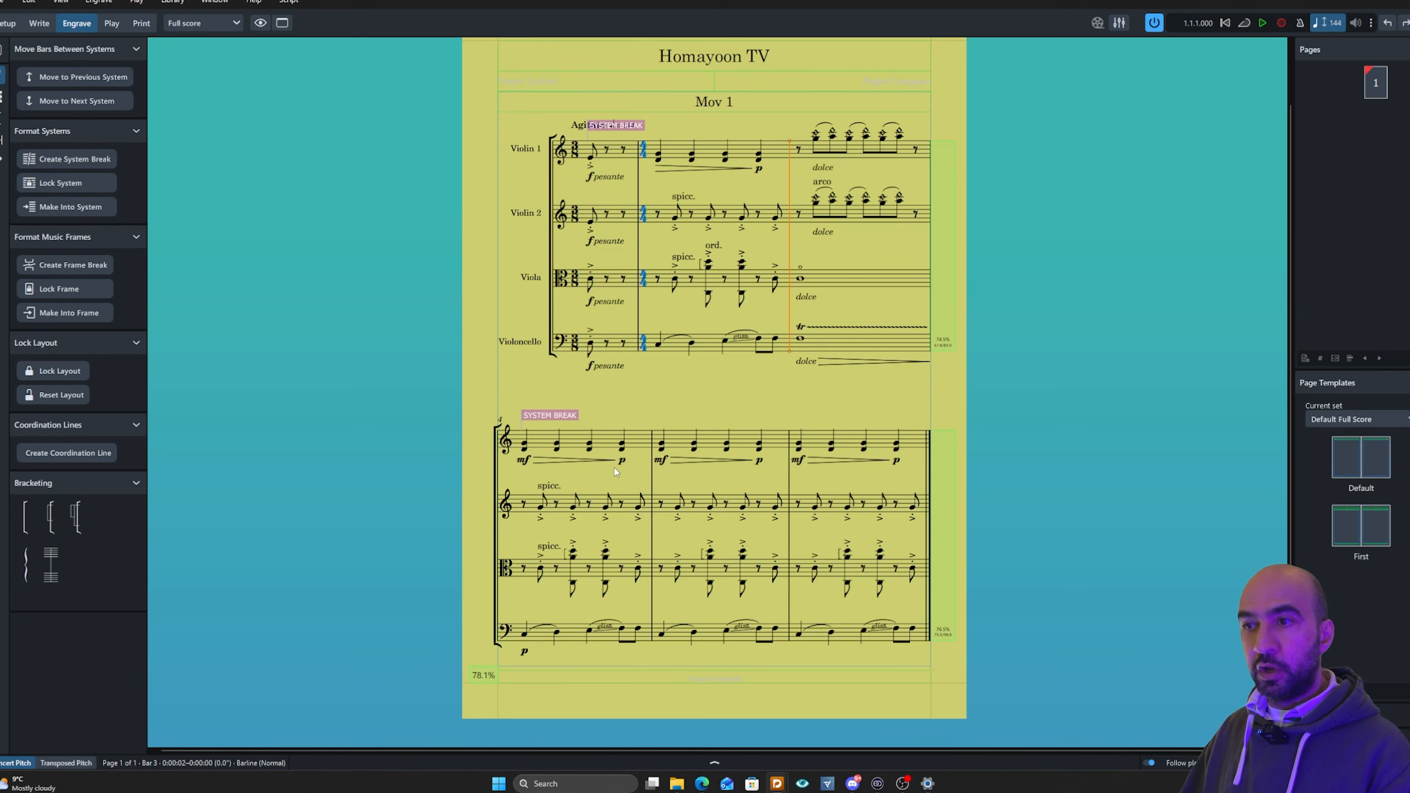
Step: Delete the system break at bar 4, and move the music from the barline at the start of bar 3 to the next system
click(563, 418)
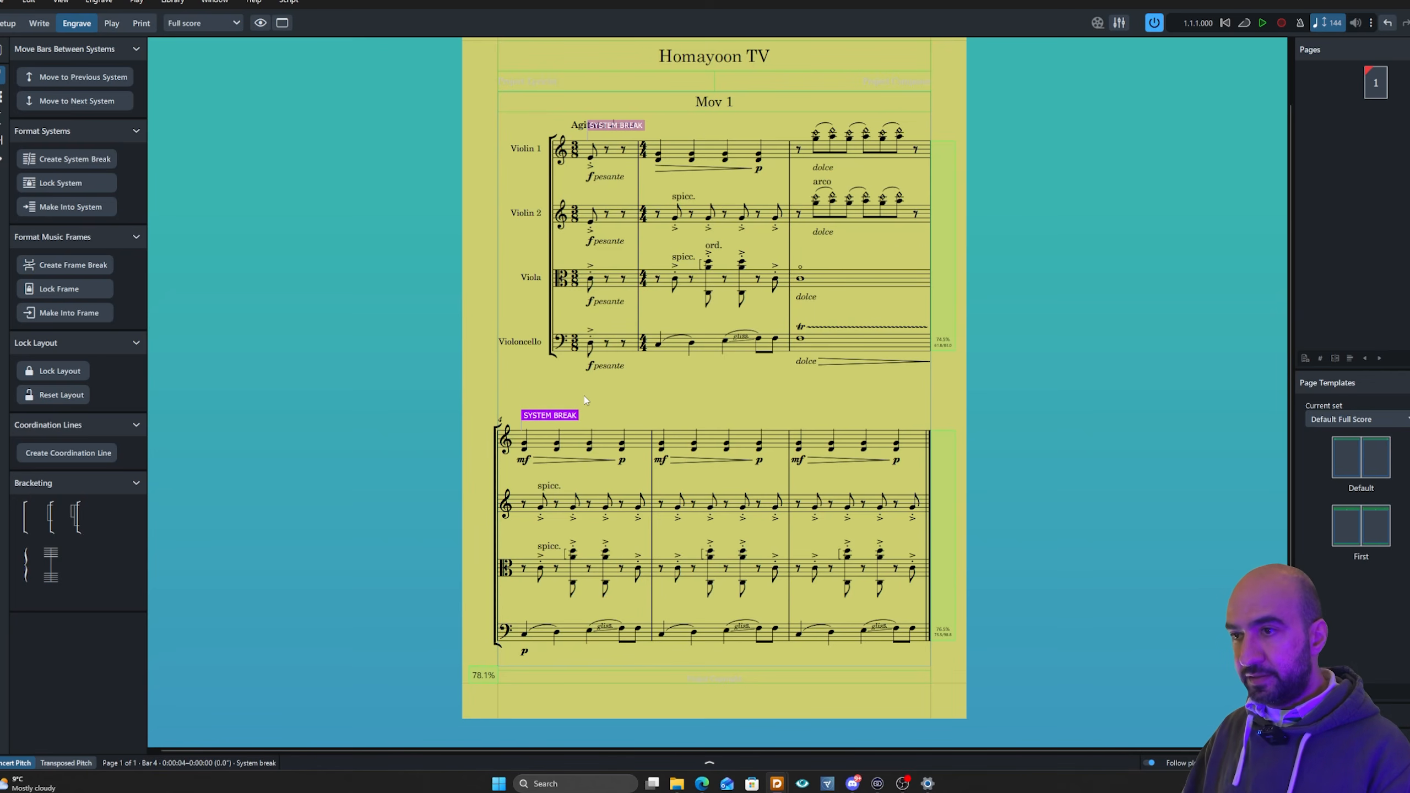
key(Delete)
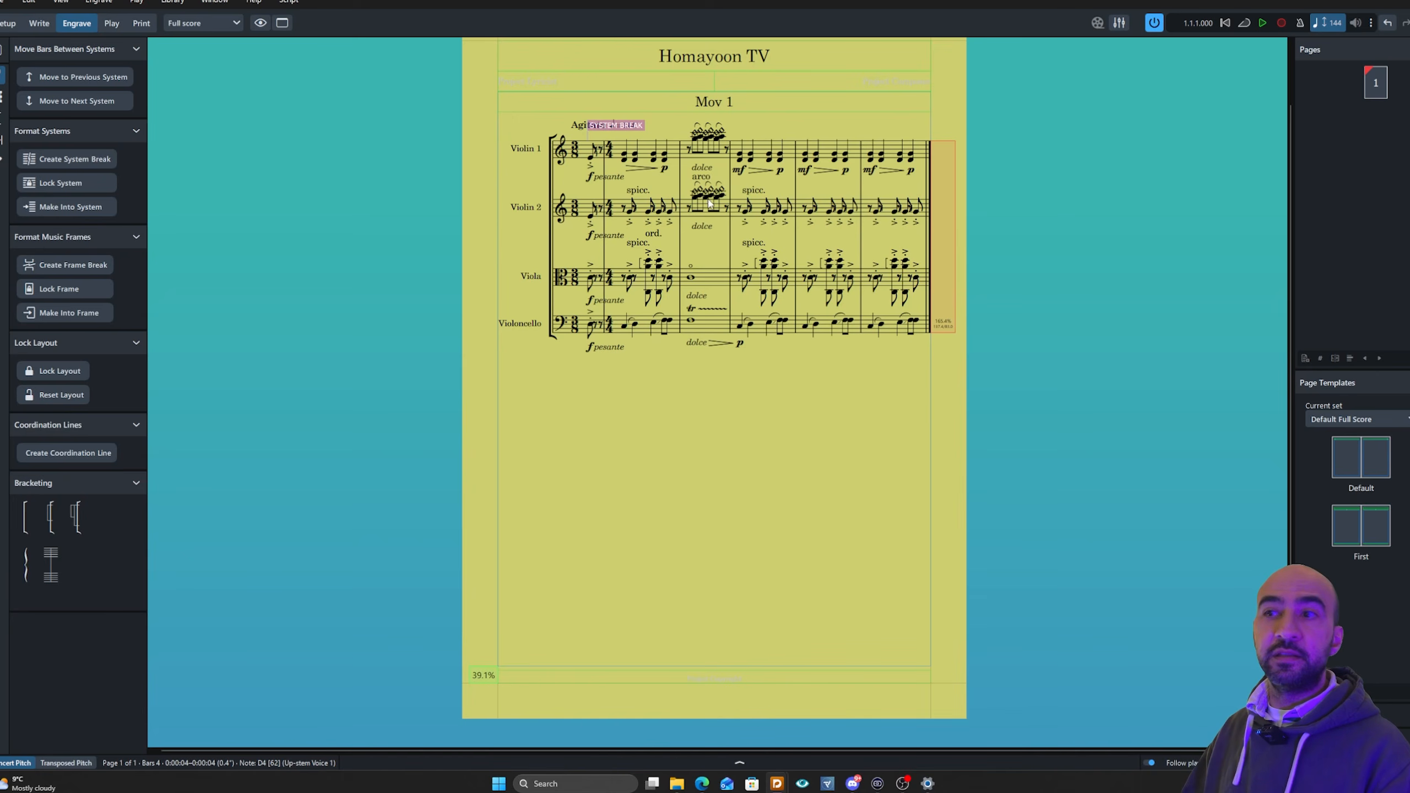
click(680, 171)
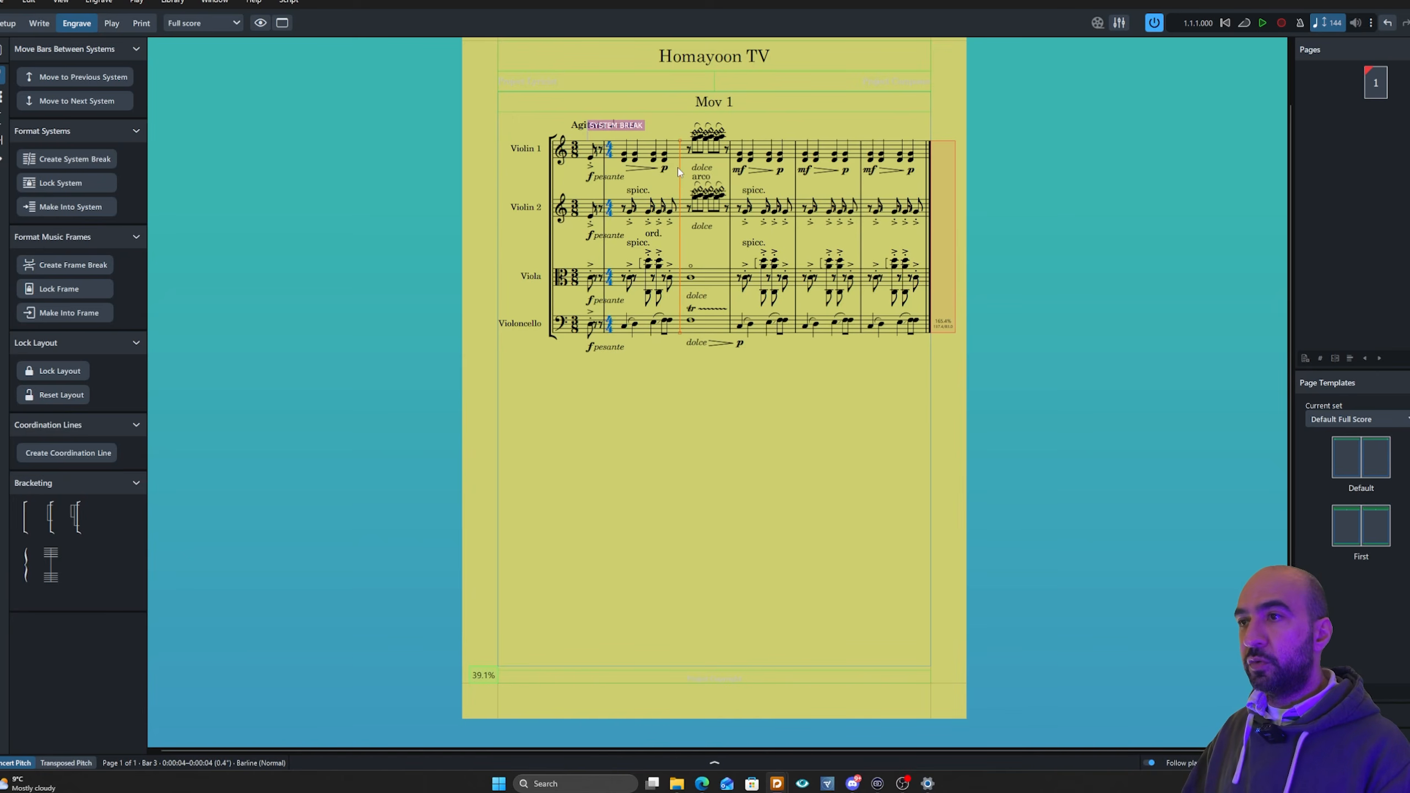
click(95, 106)
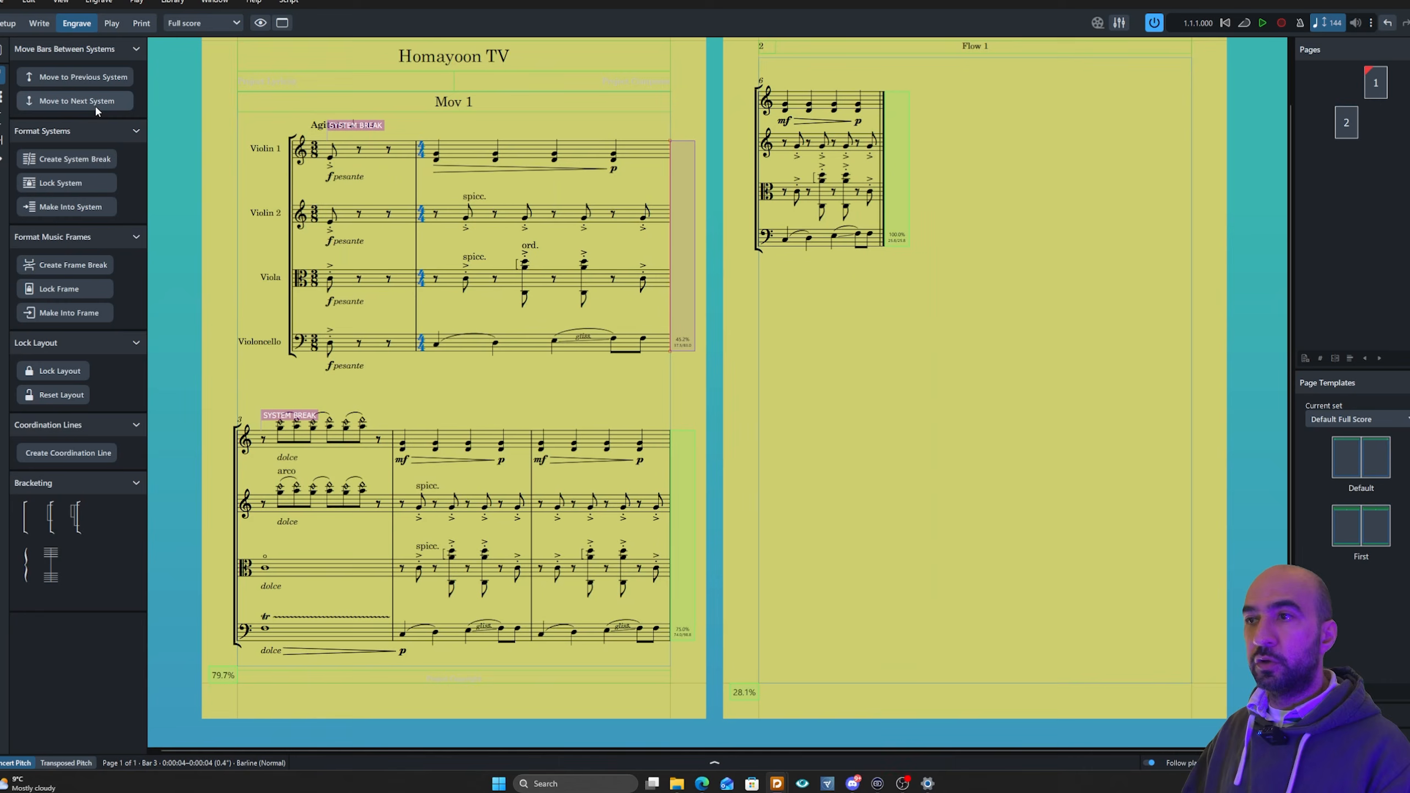
Step: Move the music from the barline before bar 5 to the next system, and move bars 3 and 4 to the previous system
click(531, 489)
click(55, 107)
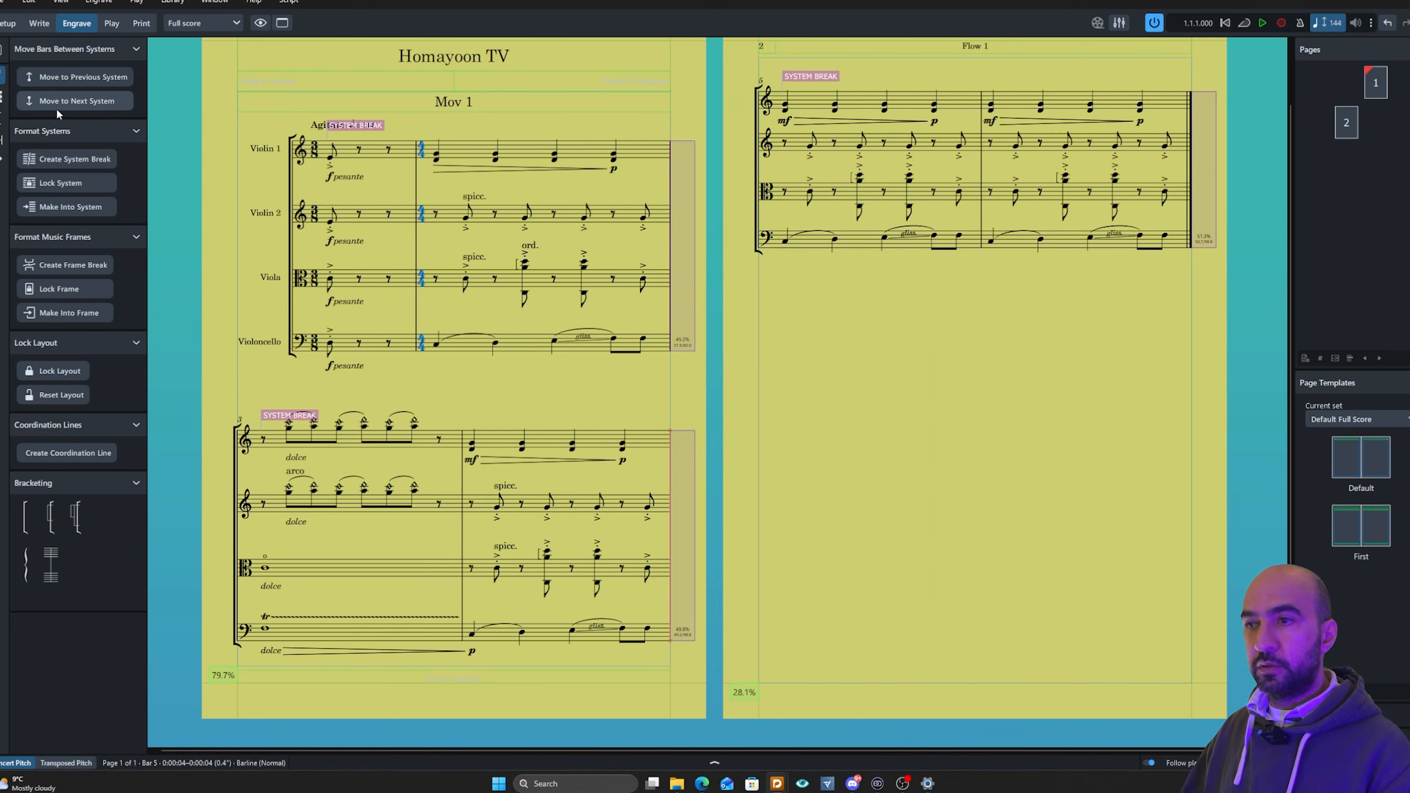
click(68, 77)
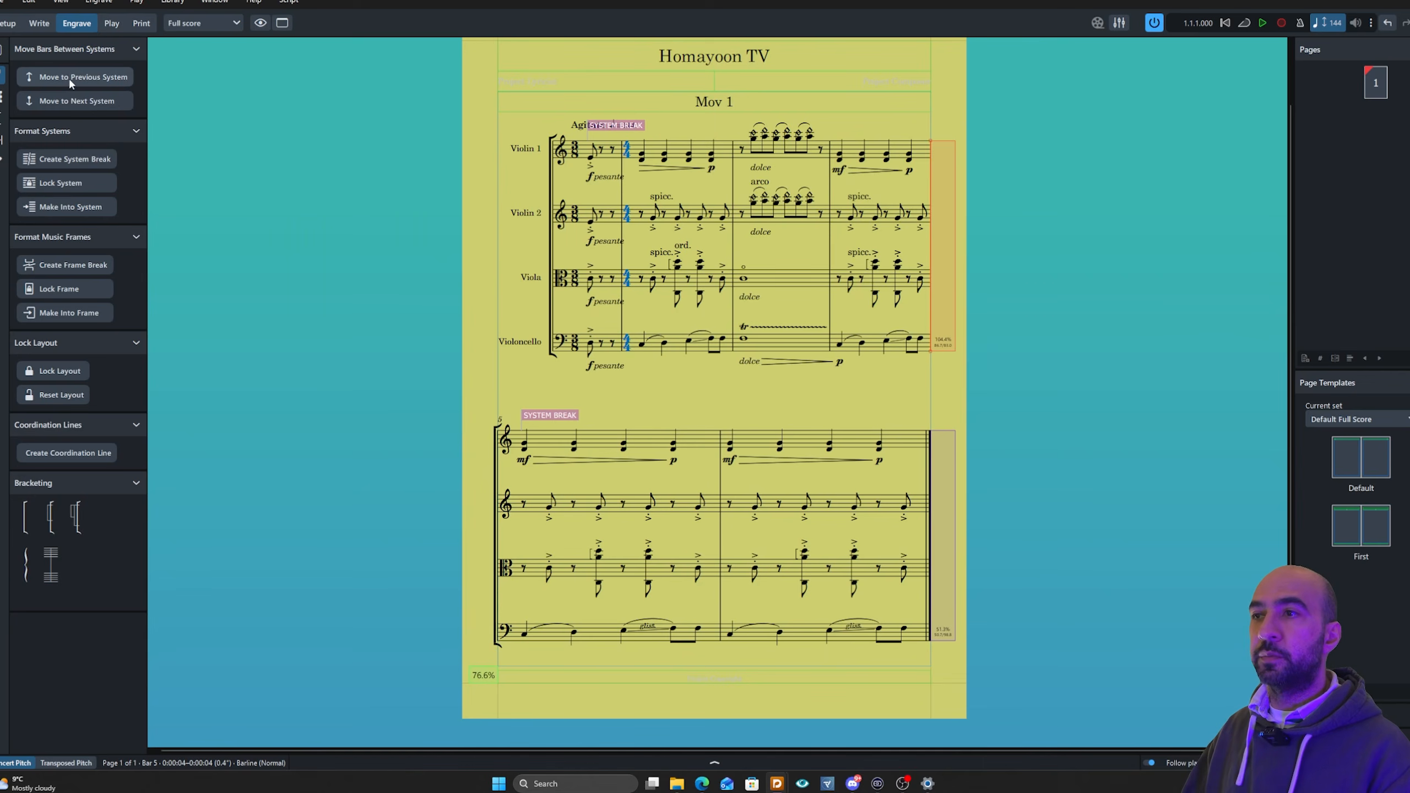
Step: Move bar 4 to the next system from its starting barline, and delete the system break at bar 5
click(832, 251)
click(86, 102)
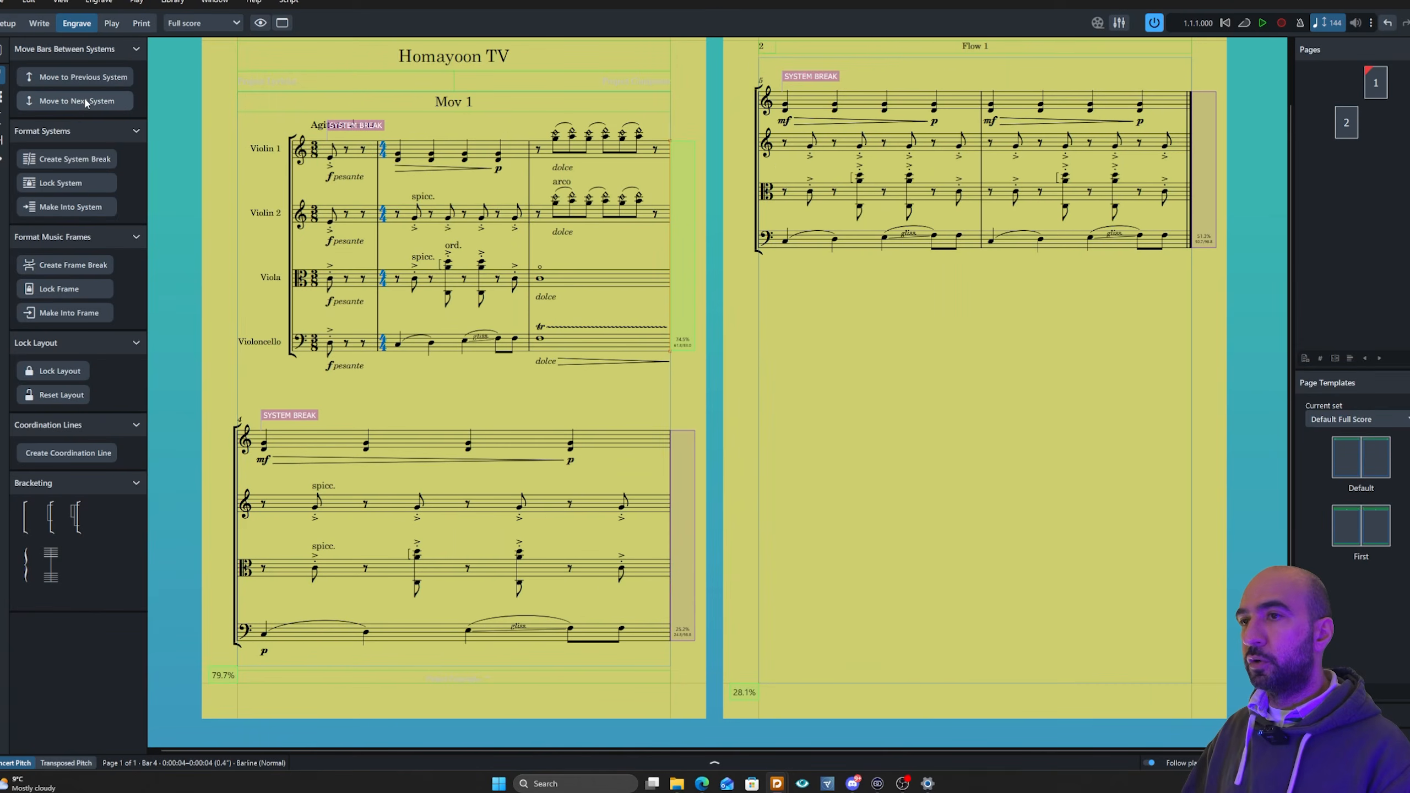
click(829, 77)
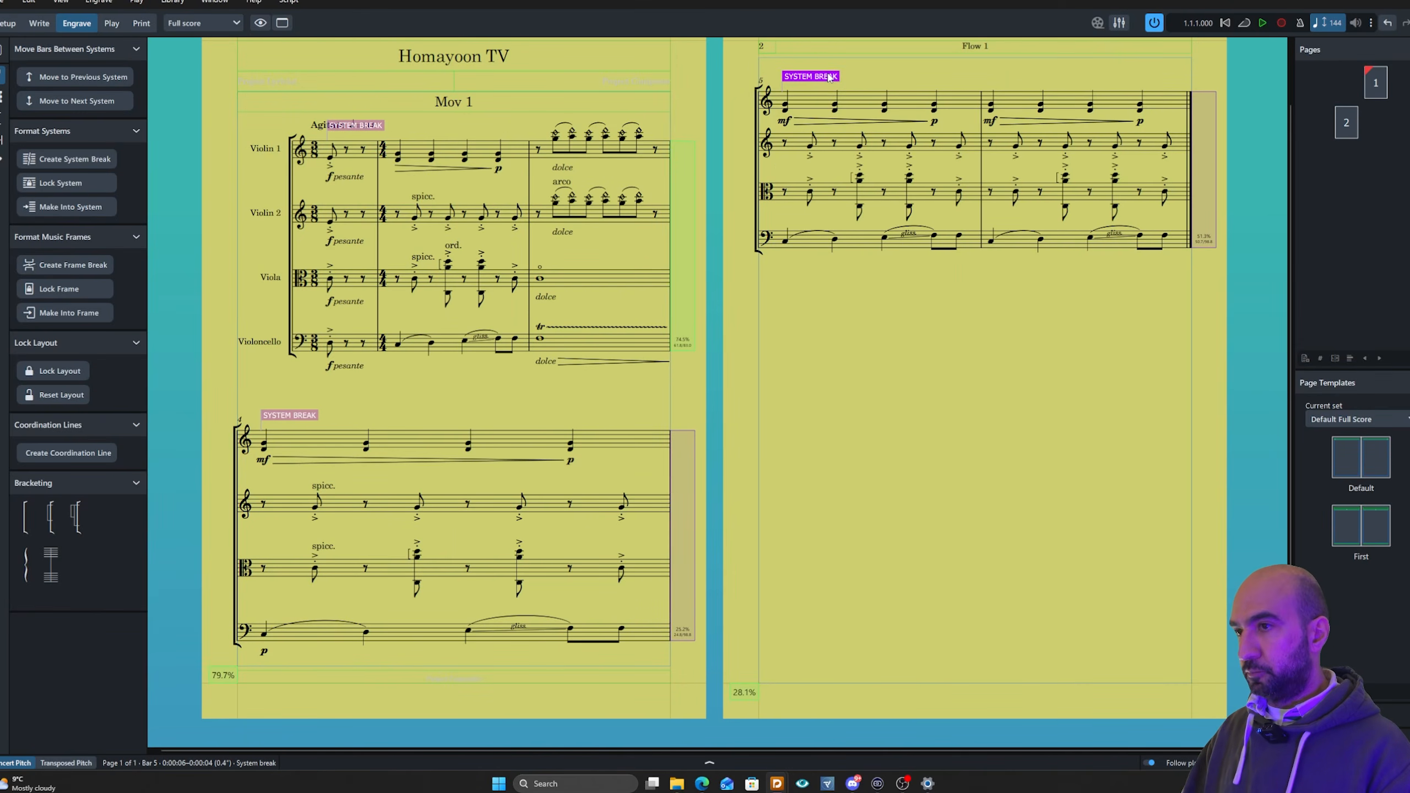
key(Delete)
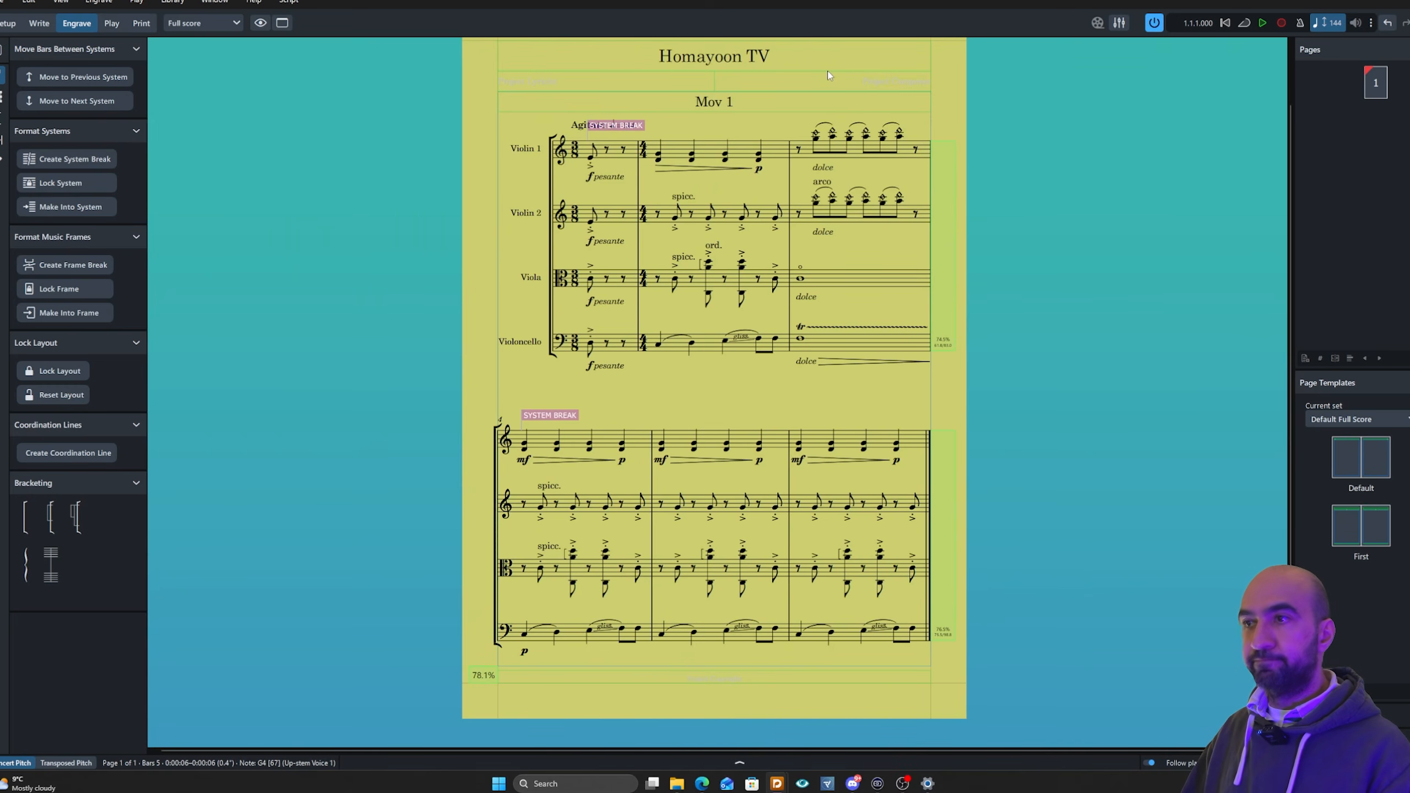